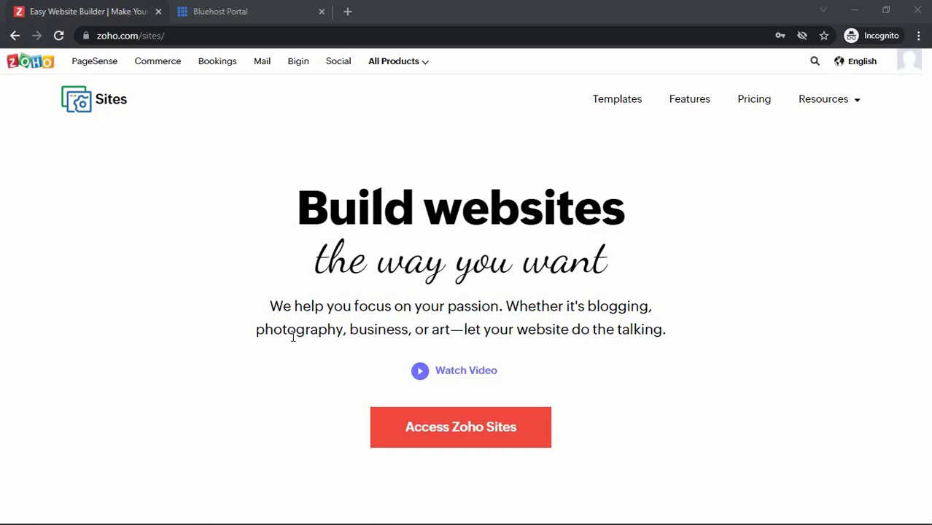
- Access Zoho Sites to reach the dashboard listing the Bitcode Technology Limited site
{"action": "left_click", "coordinate": [467, 436]}
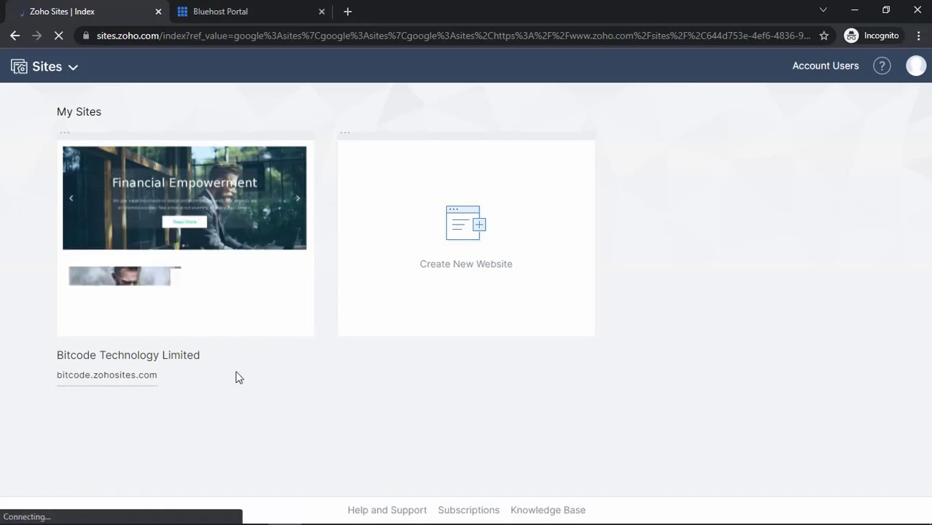
{"action": "right_click", "coordinate": [130, 383]}
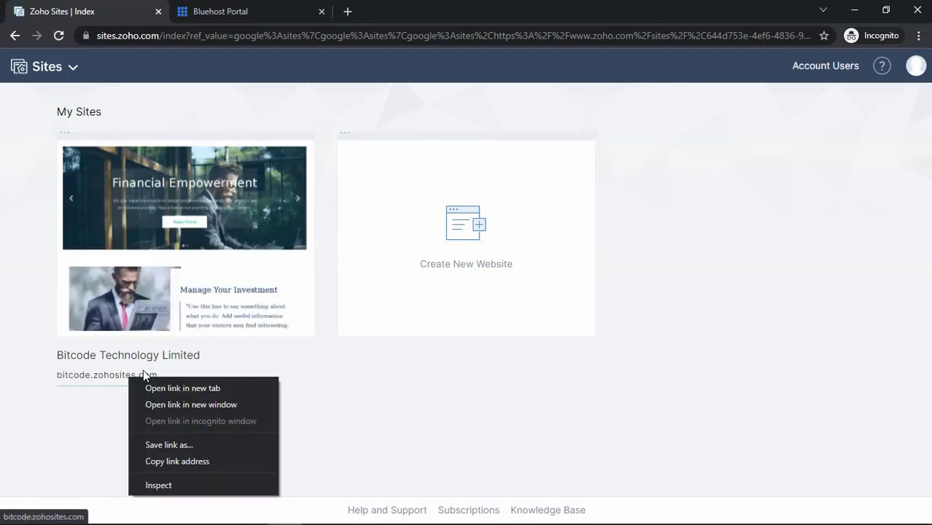
{"action": "left_click", "coordinate": [159, 389]}
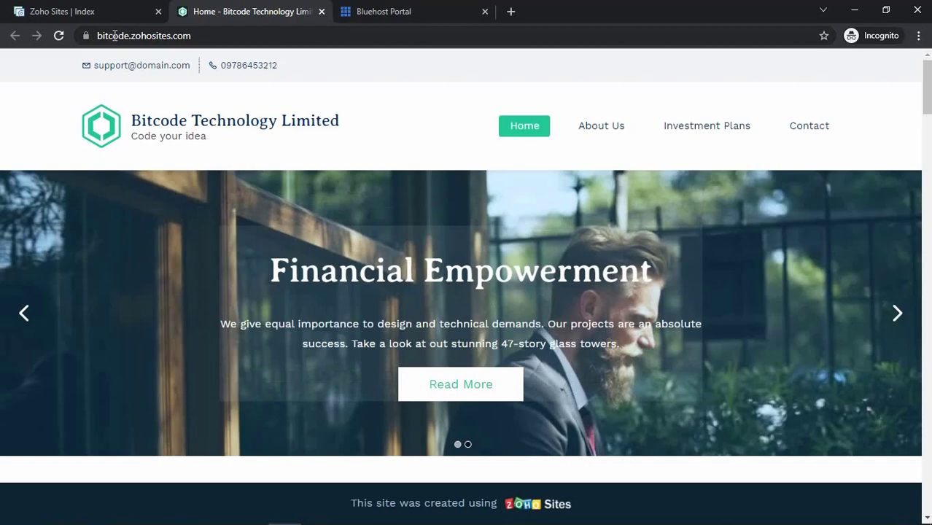
{"action": "left_click", "coordinate": [211, 35]}
{"action": "triple_click", "coordinate": [200, 37]}
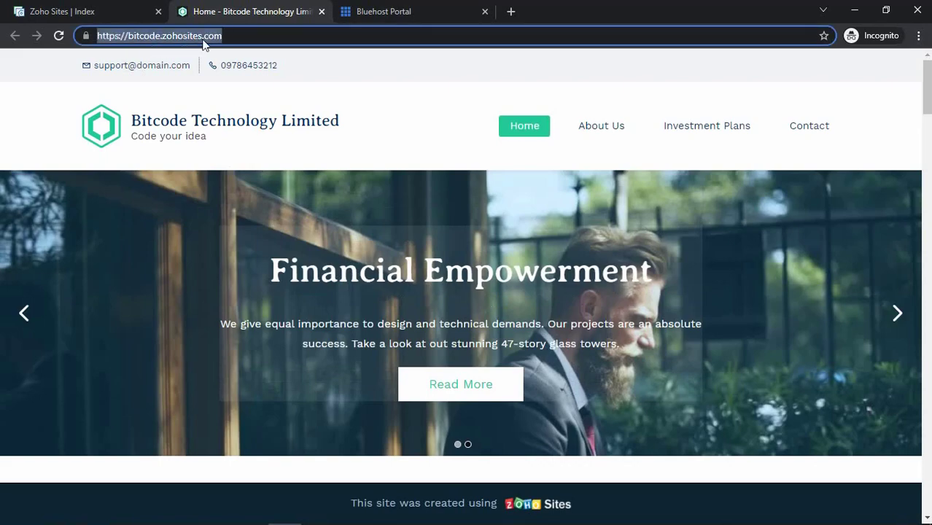
{"action": "scroll", "coordinate": [392, 259], "scroll_direction": "down", "scroll_amount": 3}
{"action": "scroll", "coordinate": [390, 262], "scroll_direction": "down", "scroll_amount": 3}
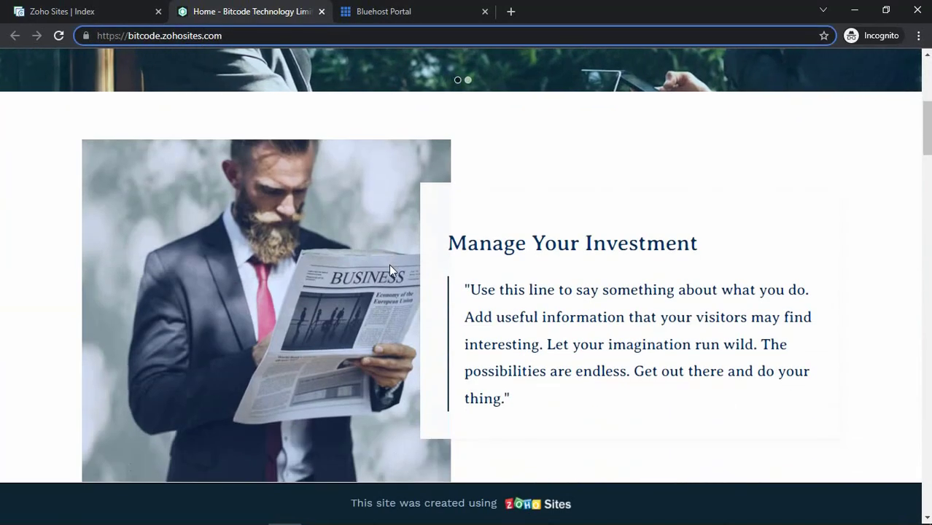
{"action": "scroll", "coordinate": [387, 270], "scroll_direction": "down", "scroll_amount": 3}
{"action": "scroll", "coordinate": [362, 275], "scroll_direction": "down", "scroll_amount": 3}
{"action": "scroll", "coordinate": [342, 271], "scroll_direction": "down", "scroll_amount": 3}
{"action": "scroll", "coordinate": [318, 268], "scroll_direction": "down", "scroll_amount": 1}
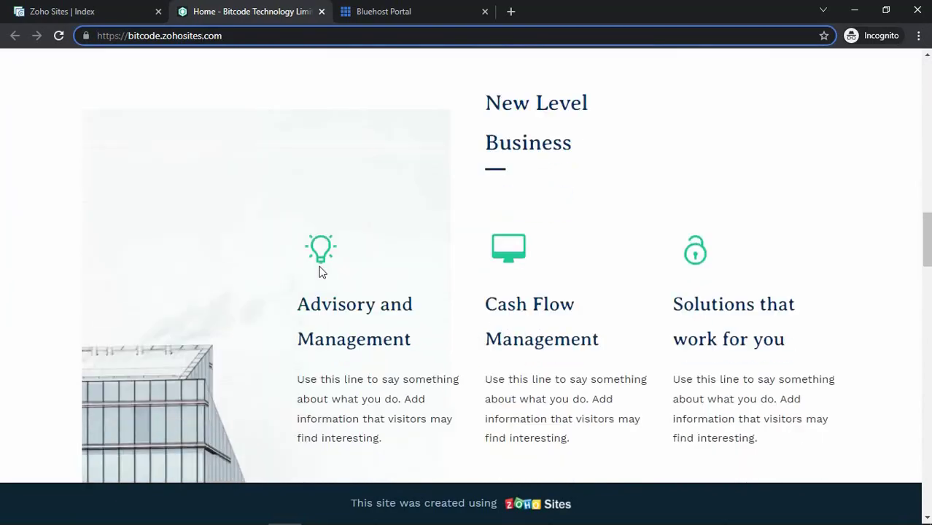
{"action": "scroll", "coordinate": [318, 269], "scroll_direction": "down", "scroll_amount": 5}
{"action": "scroll", "coordinate": [320, 271], "scroll_direction": "down", "scroll_amount": 2}
{"action": "scroll", "coordinate": [318, 268], "scroll_direction": "down", "scroll_amount": 5}
{"action": "scroll", "coordinate": [318, 269], "scroll_direction": "down", "scroll_amount": 2}
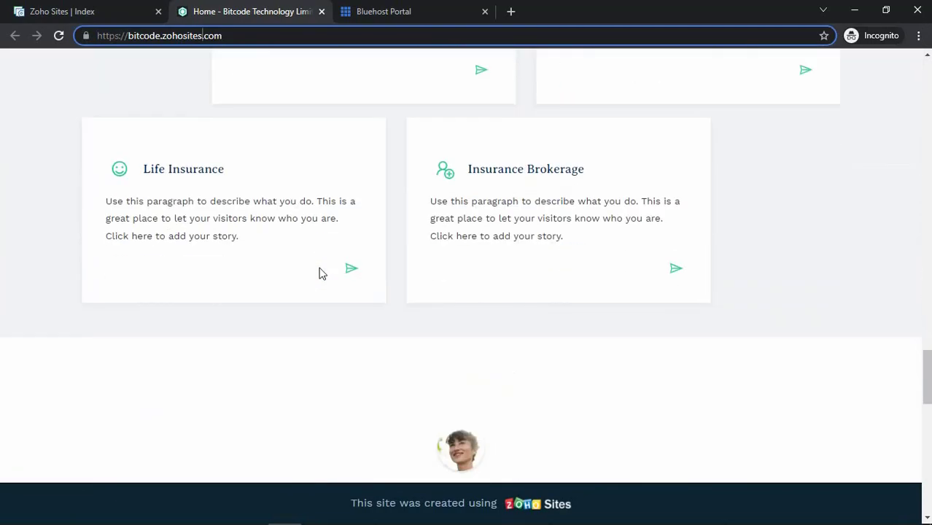
{"action": "scroll", "coordinate": [319, 268], "scroll_direction": "up", "scroll_amount": 8}
{"action": "scroll", "coordinate": [318, 268], "scroll_direction": "up", "scroll_amount": 5}
{"action": "scroll", "coordinate": [321, 274], "scroll_direction": "up", "scroll_amount": 5}
{"action": "scroll", "coordinate": [322, 273], "scroll_direction": "up", "scroll_amount": 3}
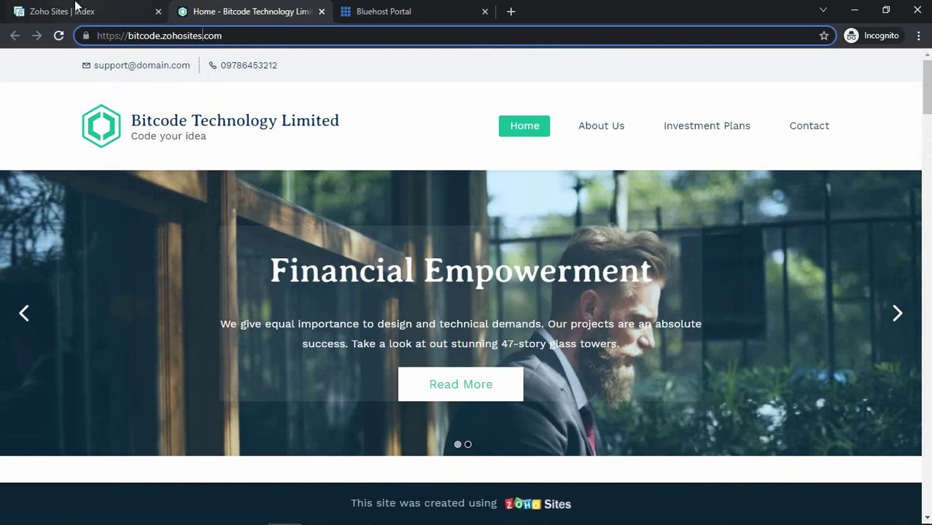
{"action": "left_click", "coordinate": [75, 9]}
{"action": "left_click", "coordinate": [321, 11]}
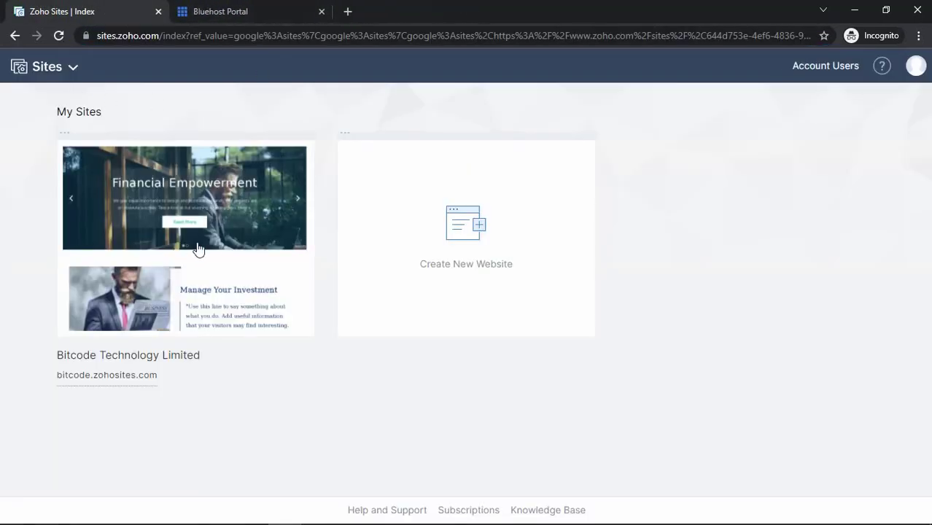
- Open the Bitcode Technology Limited site in the editor and review its home page sections
{"action": "left_click", "coordinate": [213, 250]}
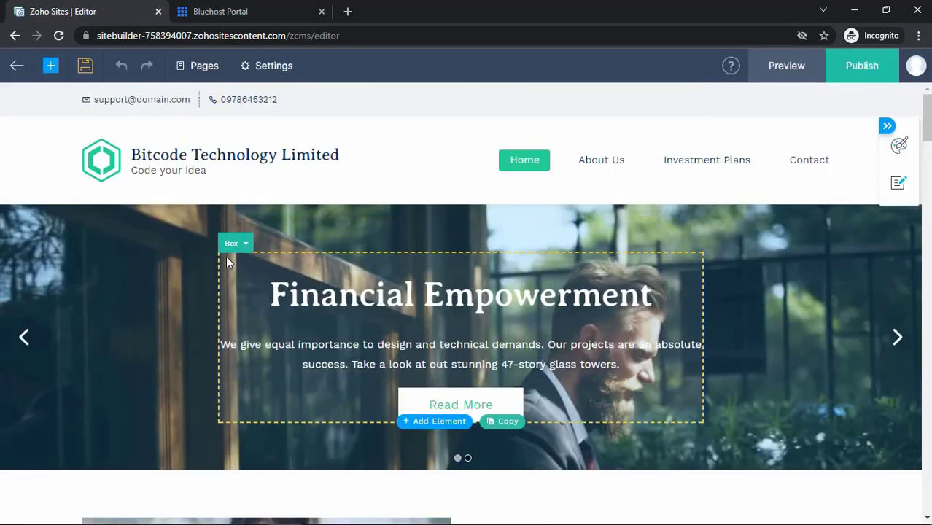
{"action": "scroll", "coordinate": [414, 296], "scroll_direction": "down", "scroll_amount": 6}
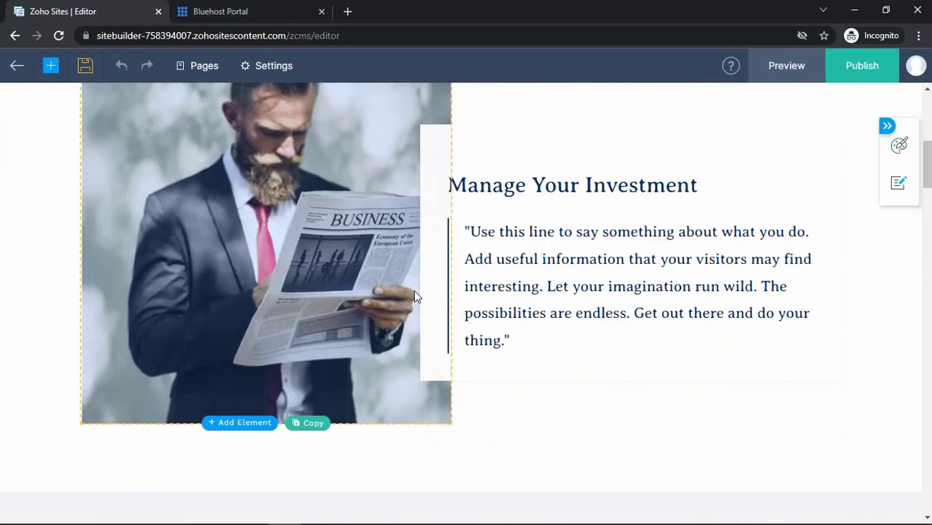
{"action": "scroll", "coordinate": [413, 292], "scroll_direction": "down", "scroll_amount": 4}
{"action": "scroll", "coordinate": [414, 292], "scroll_direction": "up", "scroll_amount": 5}
{"action": "scroll", "coordinate": [393, 274], "scroll_direction": "up", "scroll_amount": 5}
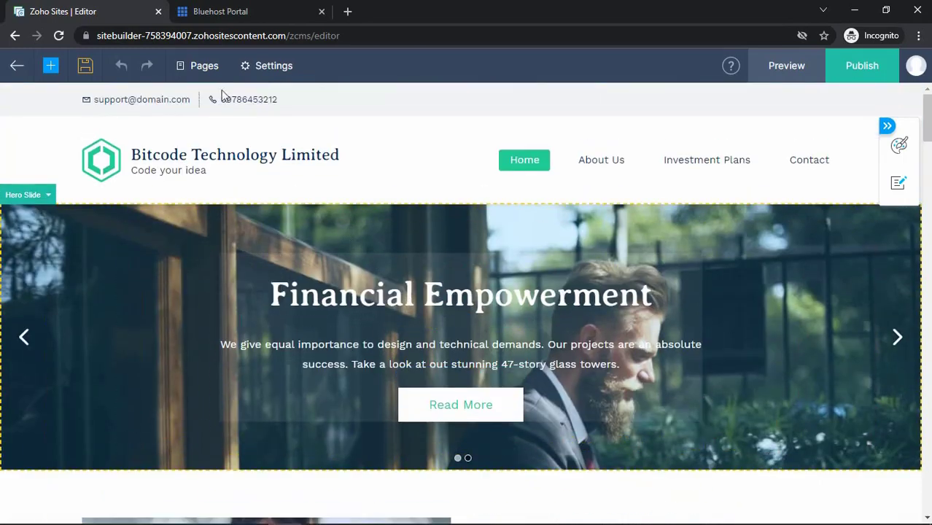
- Open Domains settings and try changing the bitcode subdomain to 'test', which is rejected as taken
{"action": "left_click", "coordinate": [268, 72]}
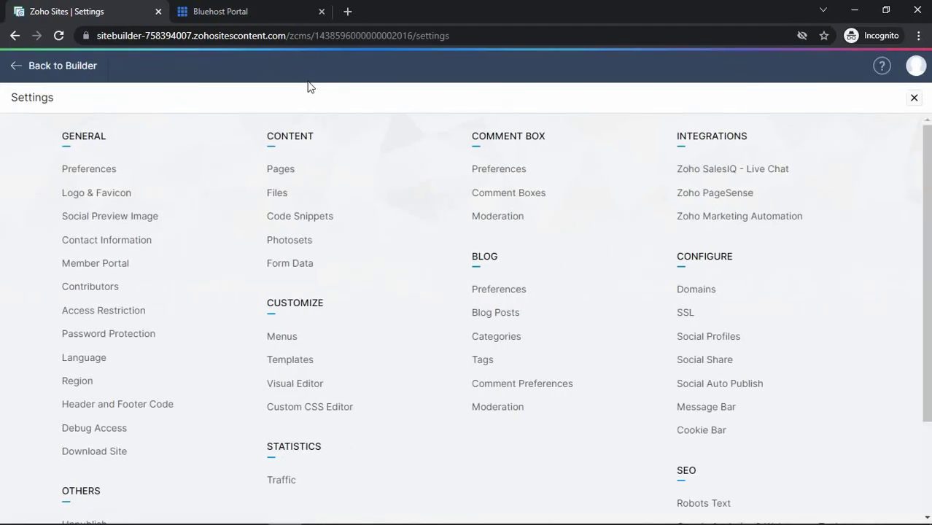
{"action": "left_click", "coordinate": [702, 295]}
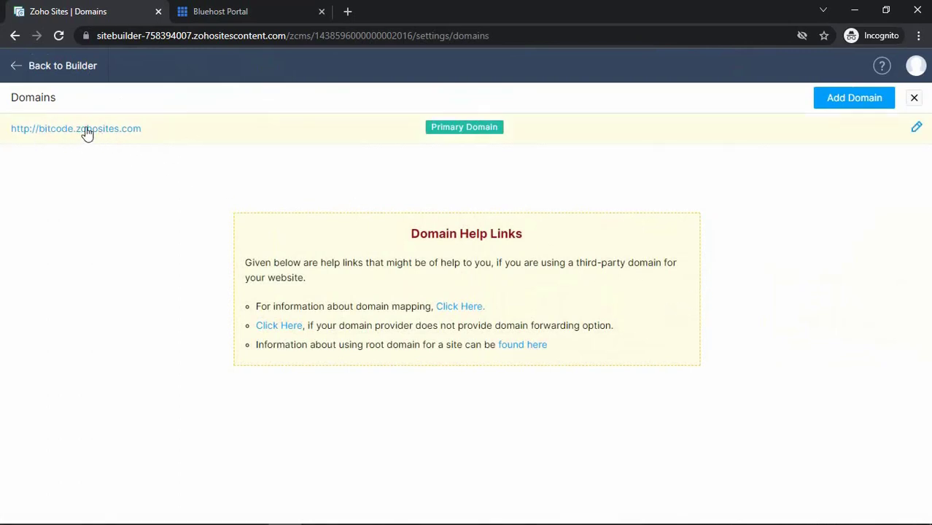
{"action": "left_click", "coordinate": [917, 128]}
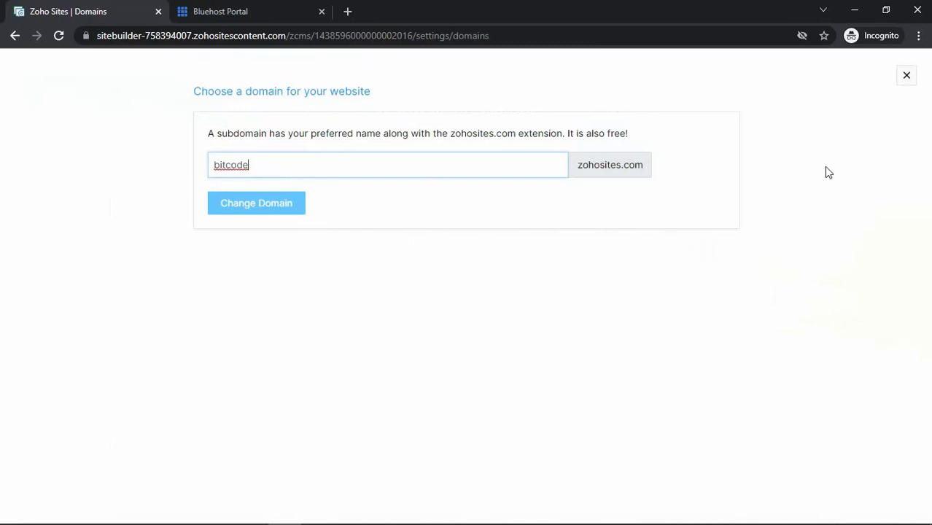
{"action": "double_click", "coordinate": [264, 169]}
{"action": "type", "text": "te"}
{"action": "type", "text": "st"}
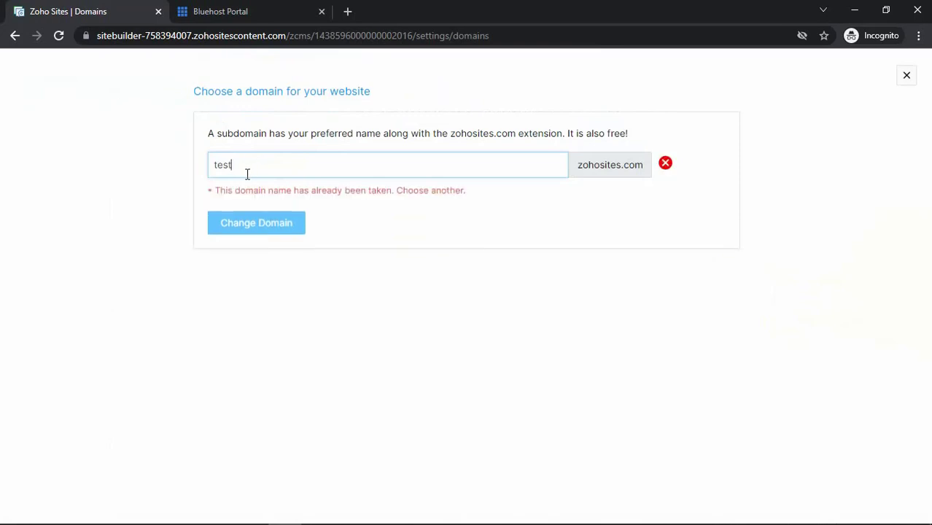
{"action": "left_click_drag", "start_coordinate": [233, 192], "coordinate": [425, 193]}
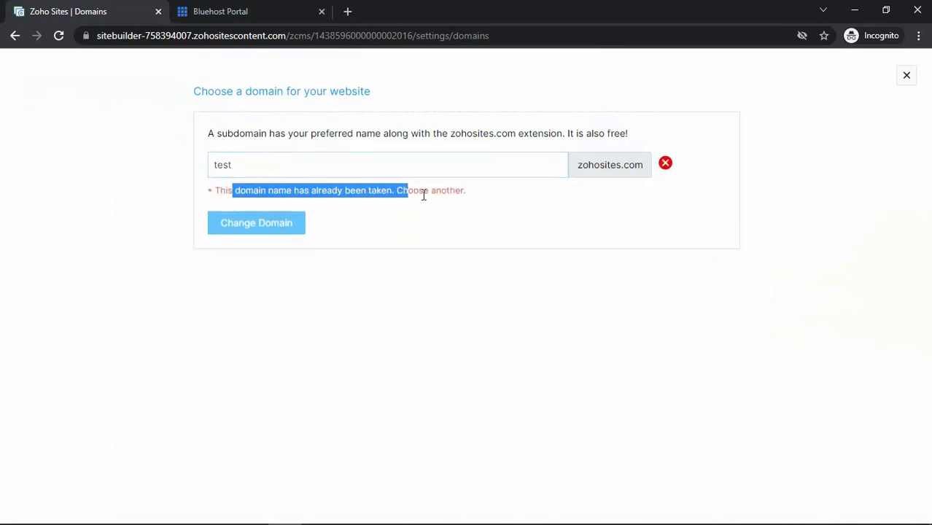
{"action": "left_click", "coordinate": [426, 193]}
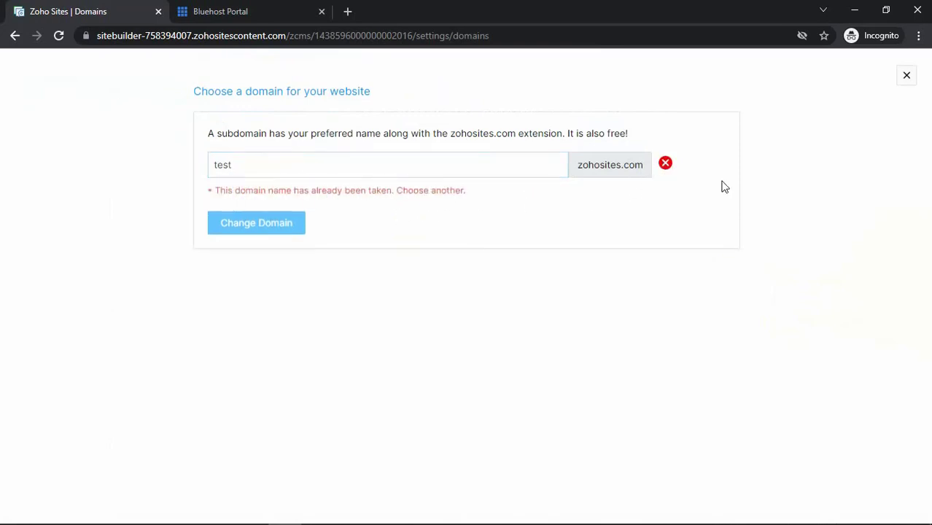
{"action": "left_click", "coordinate": [905, 77]}
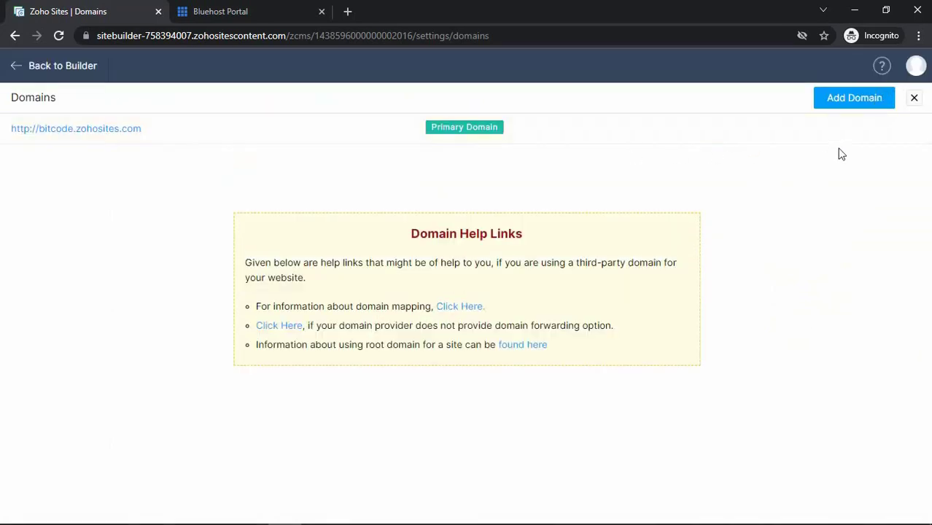
- Add a1itcenter.com as a custom domain to bring up its CNAME setup steps
{"action": "left_click", "coordinate": [844, 100]}
{"action": "type", "text": "a1itcenter.com"}
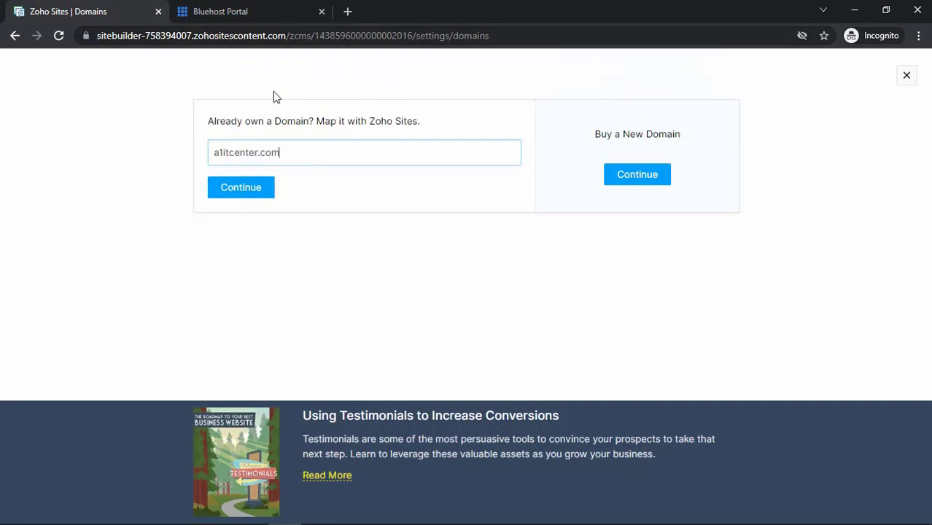
{"action": "left_click", "coordinate": [246, 187]}
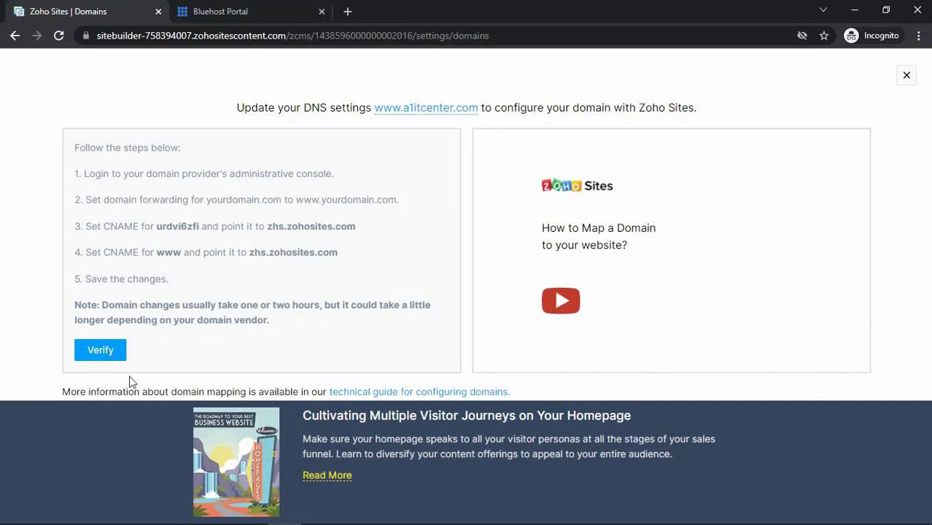
- In Bluehost, open a1itcenter.com's DNS manager and scroll down to its CNAME records
{"action": "left_click", "coordinate": [219, 11]}
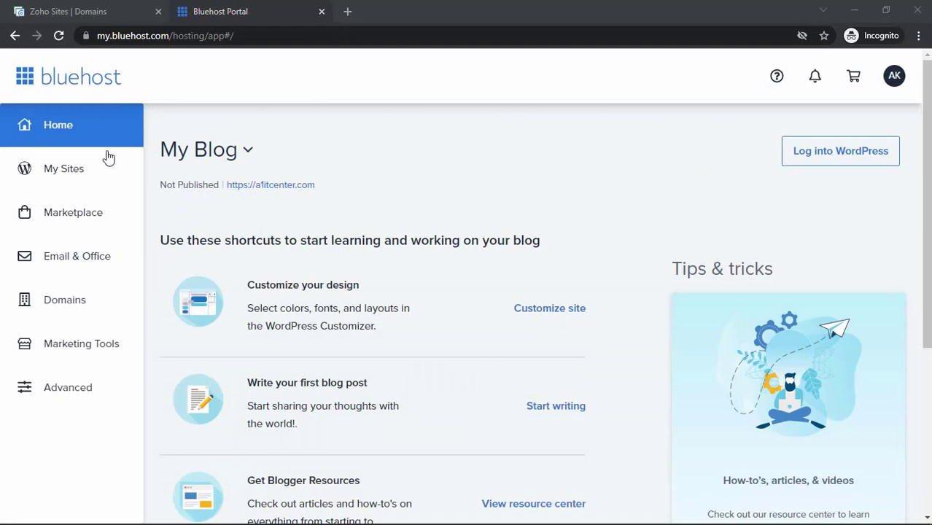
{"action": "left_click", "coordinate": [48, 311]}
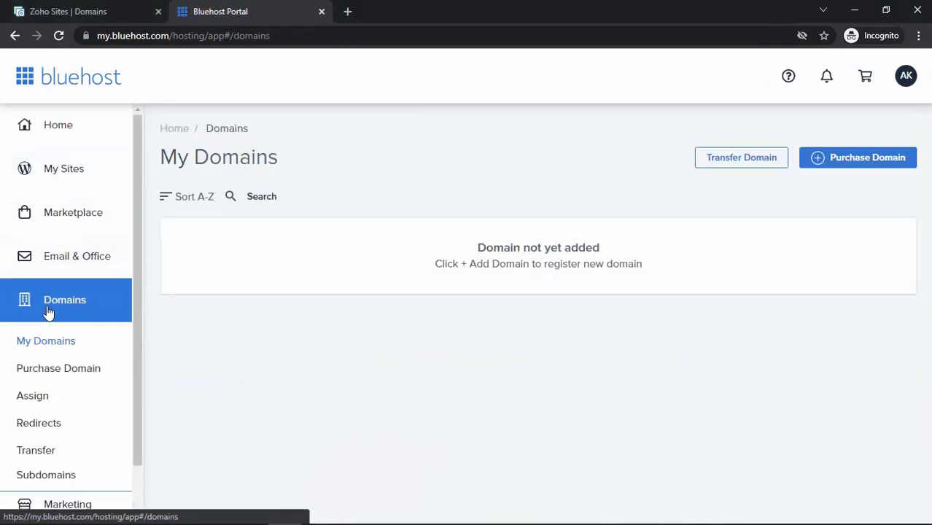
{"action": "scroll", "coordinate": [463, 284], "scroll_direction": "down", "scroll_amount": 5}
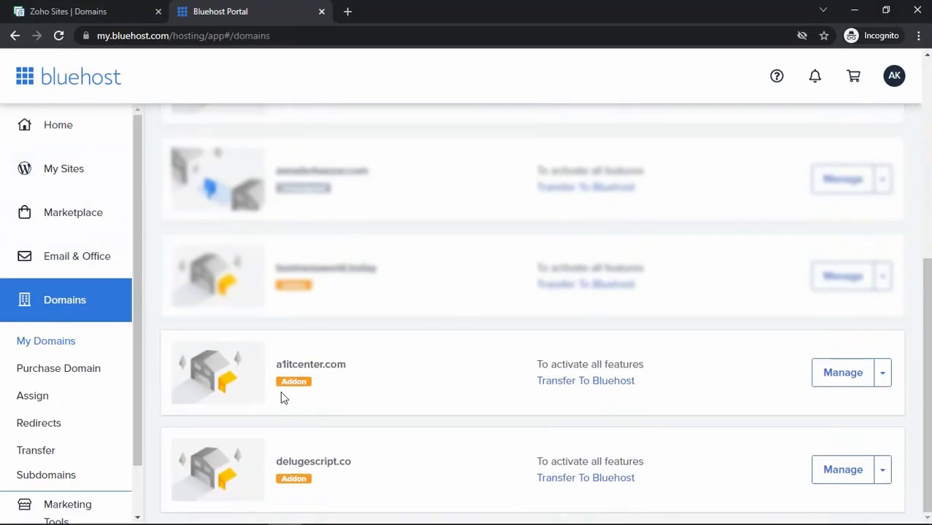
{"action": "left_click", "coordinate": [837, 374]}
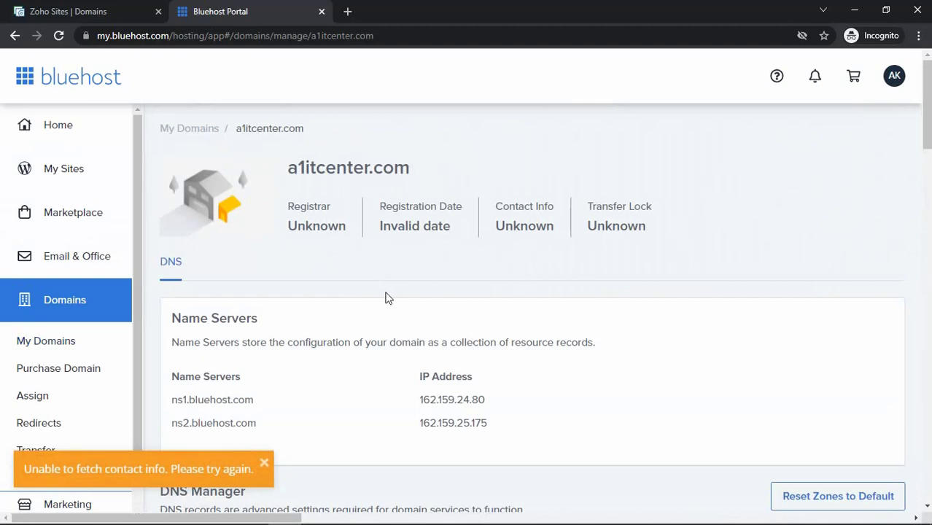
{"action": "scroll", "coordinate": [388, 295], "scroll_direction": "down", "scroll_amount": 3}
{"action": "scroll", "coordinate": [388, 292], "scroll_direction": "down", "scroll_amount": 2}
{"action": "scroll", "coordinate": [387, 290], "scroll_direction": "down", "scroll_amount": 3}
{"action": "scroll", "coordinate": [388, 287], "scroll_direction": "down", "scroll_amount": 3}
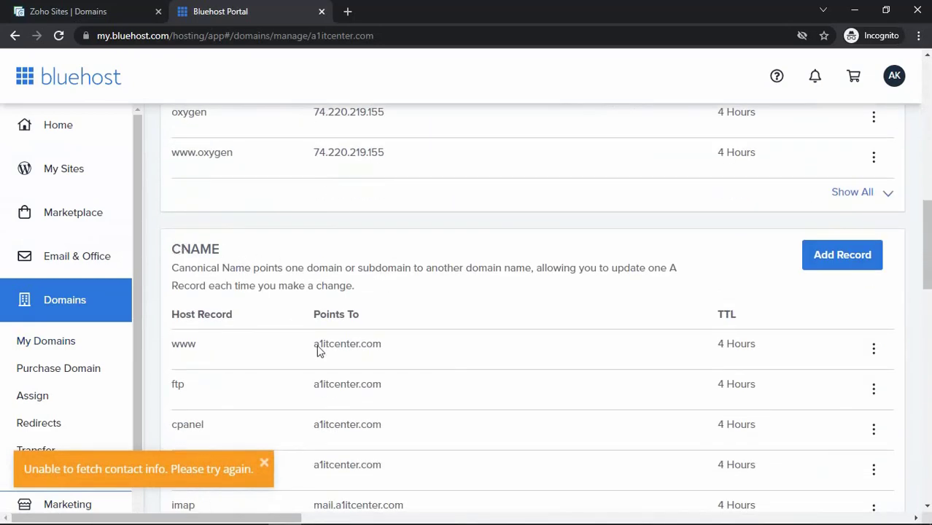
- Delete the existing www CNAME record for a1itcenter.com
{"action": "left_click", "coordinate": [874, 351]}
{"action": "left_click", "coordinate": [846, 411]}
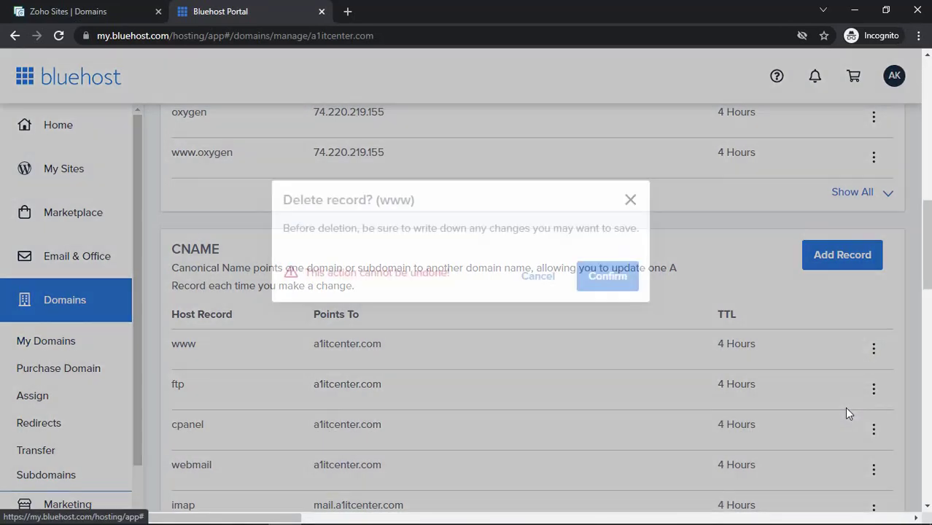
{"action": "left_click", "coordinate": [604, 271]}
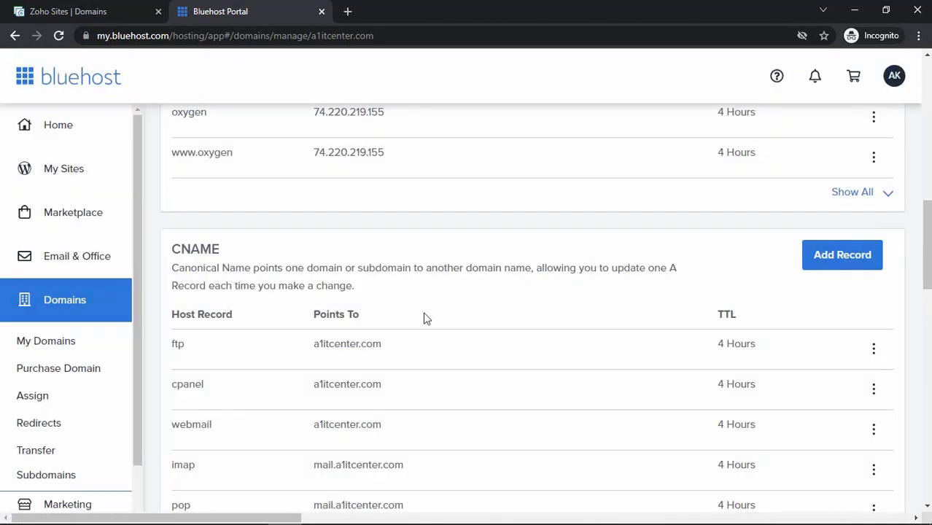
- Start a new CNAME record with host record urdvi6zfi copied from Zoho's instructions
{"action": "left_click", "coordinate": [858, 253]}
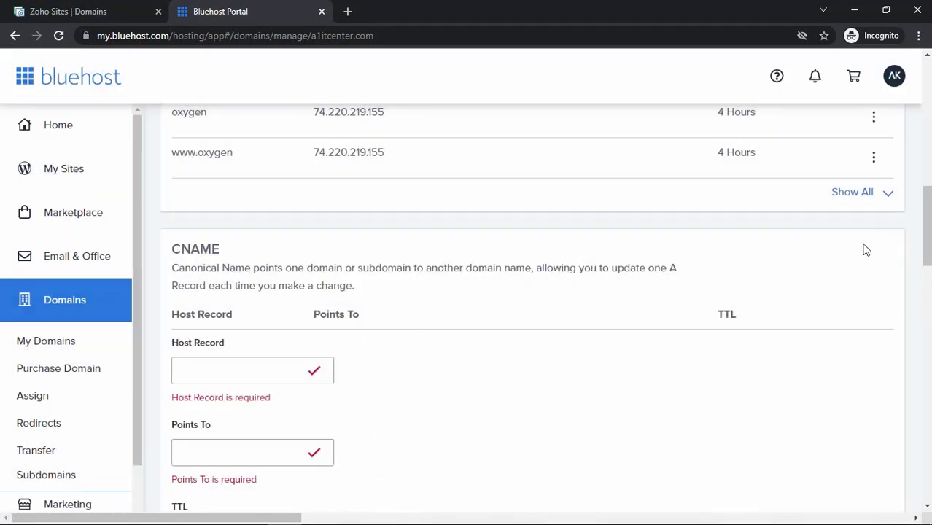
{"action": "left_click", "coordinate": [230, 383]}
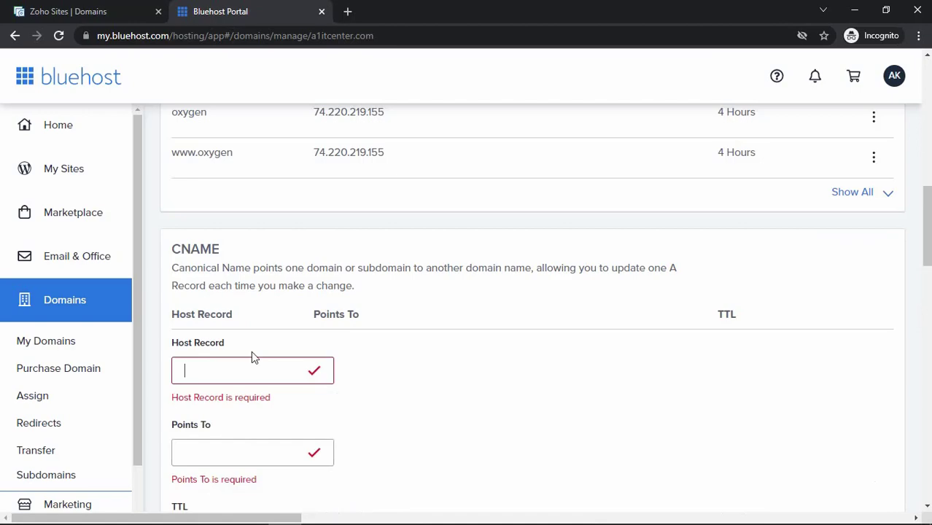
{"action": "scroll", "coordinate": [441, 374], "scroll_direction": "down", "scroll_amount": 3}
{"action": "left_click", "coordinate": [102, 11]}
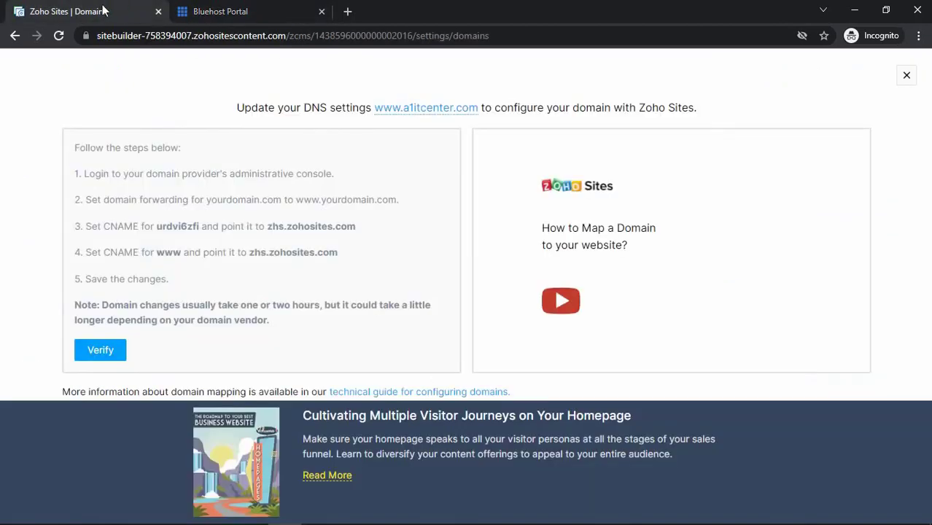
{"action": "double_click", "coordinate": [181, 227]}
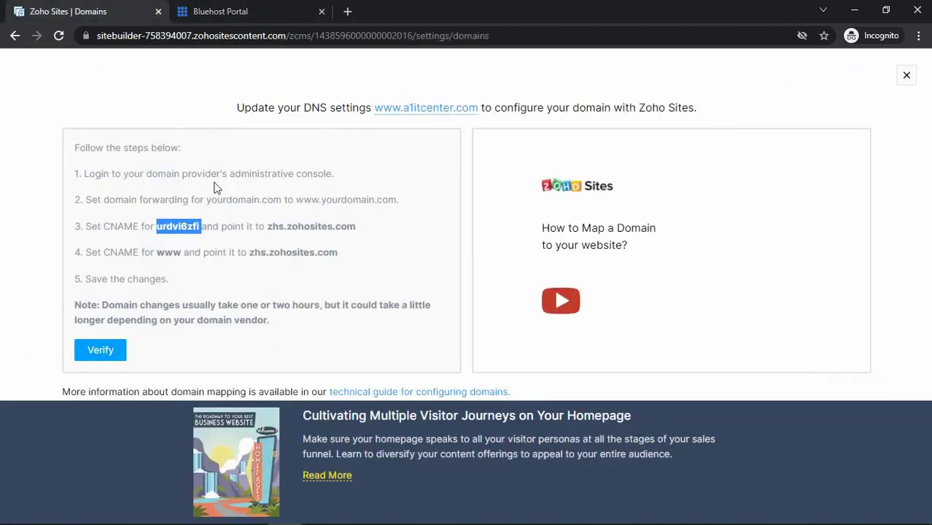
{"action": "left_click", "coordinate": [240, 12]}
{"action": "key", "text": "ctrl+v"}
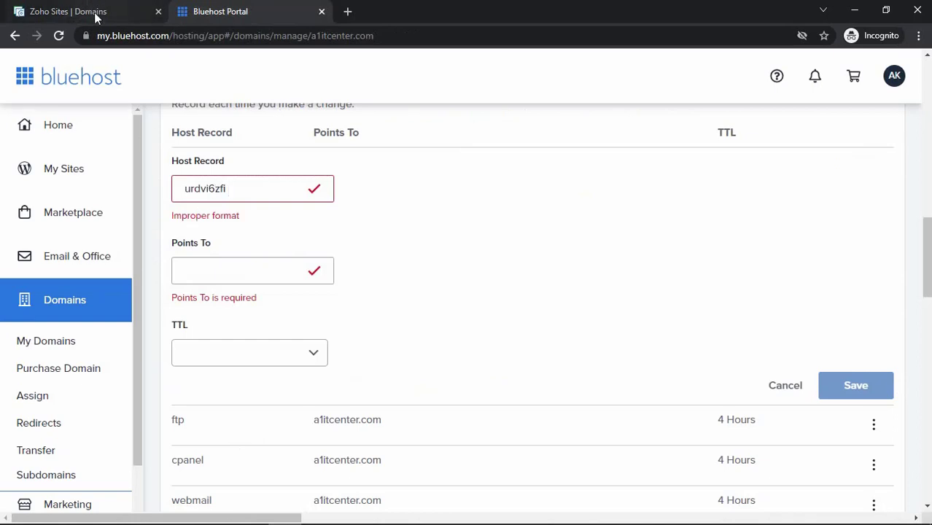
{"action": "key", "text": "BackSpace"}
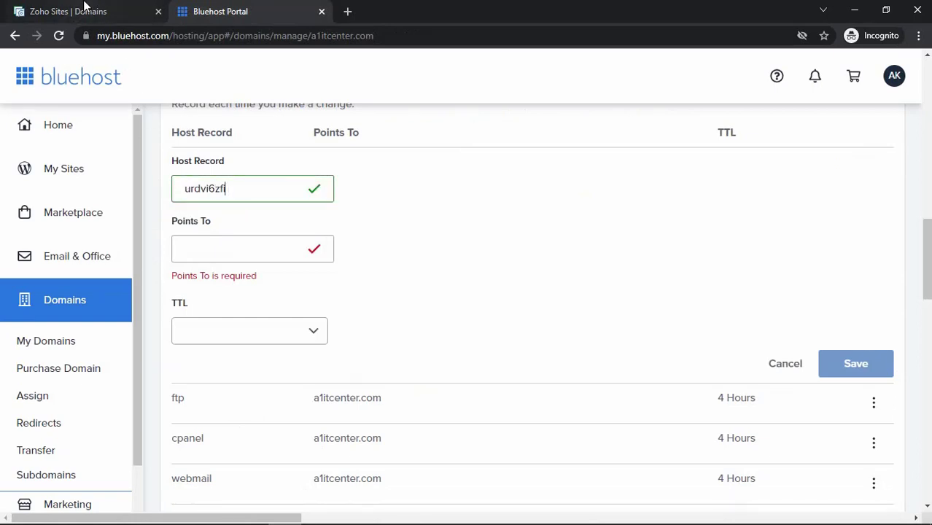
- Point the urdvi6zfi record to zhs.zohosites.com, save it, and check the CNAME list
{"action": "left_click", "coordinate": [85, 7]}
{"action": "left_click_drag", "start_coordinate": [267, 226], "coordinate": [356, 227]}
{"action": "key", "text": "ctrl+c"}
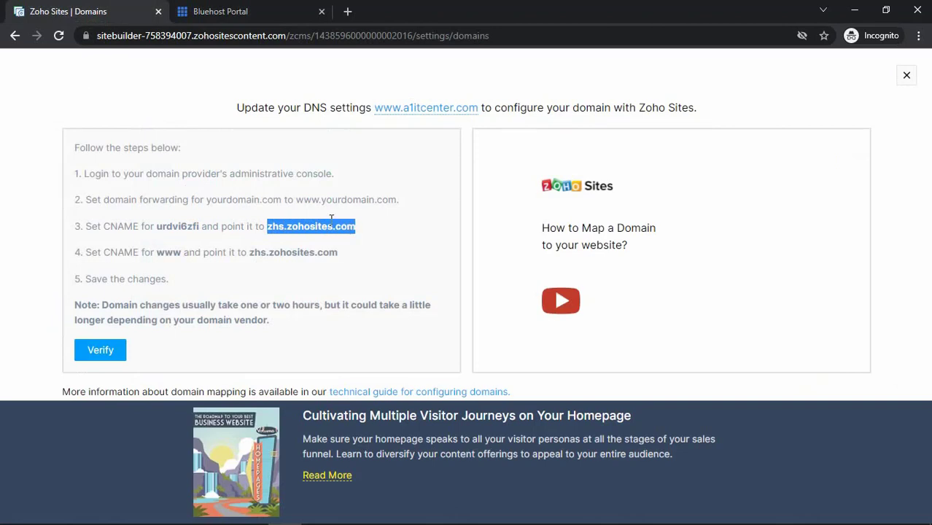
{"action": "left_click", "coordinate": [204, 7]}
{"action": "left_click", "coordinate": [239, 251]}
{"action": "key", "text": "ctrl+v"}
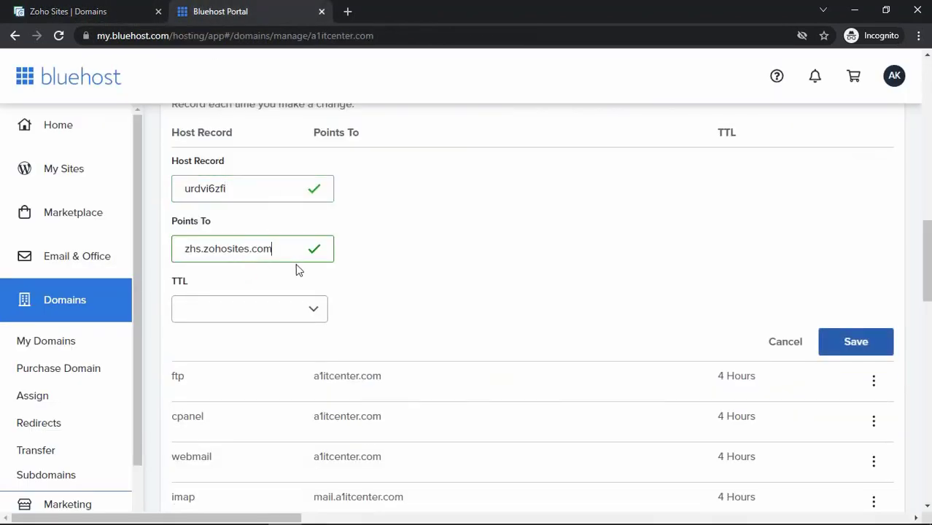
{"action": "left_click", "coordinate": [868, 348]}
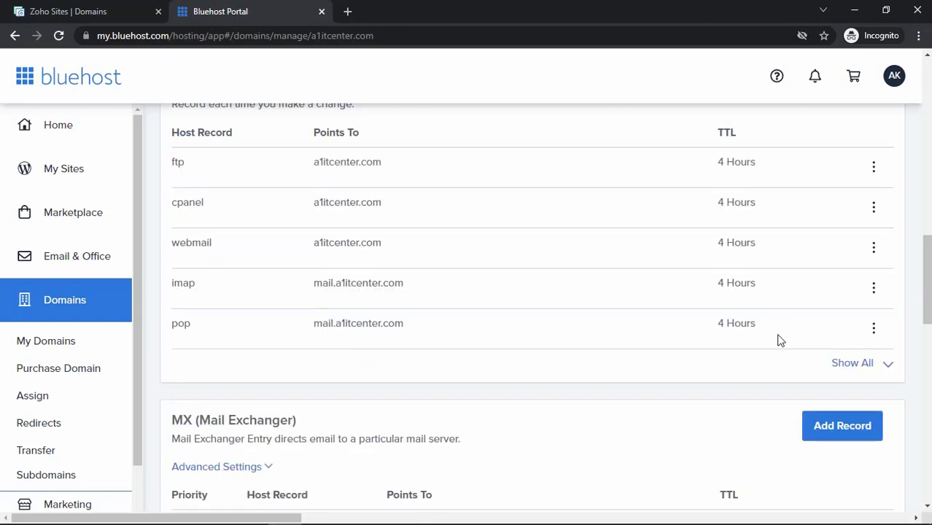
{"action": "left_click", "coordinate": [872, 364]}
{"action": "scroll", "coordinate": [540, 306], "scroll_direction": "down", "scroll_amount": 3}
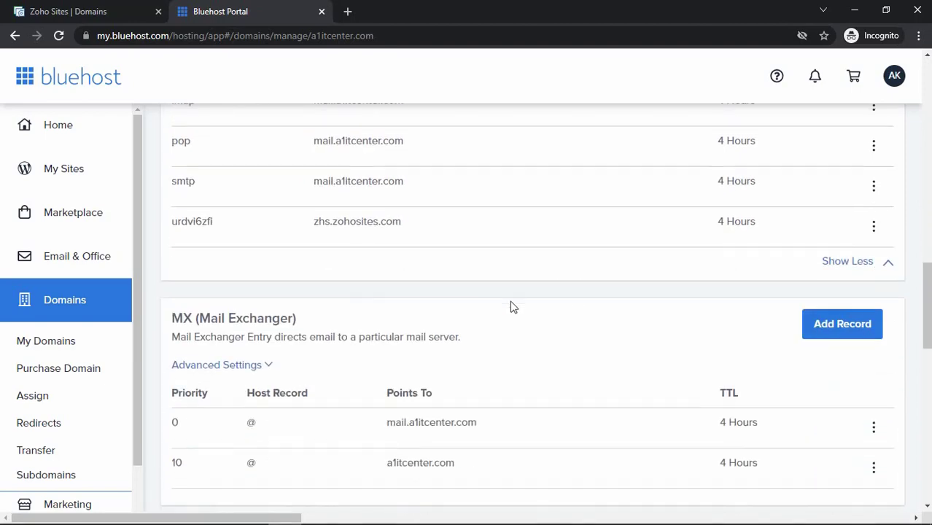
- Start another CNAME record with host record www copied from Zoho's step 4
{"action": "left_click", "coordinate": [862, 241]}
{"action": "left_click", "coordinate": [846, 257]}
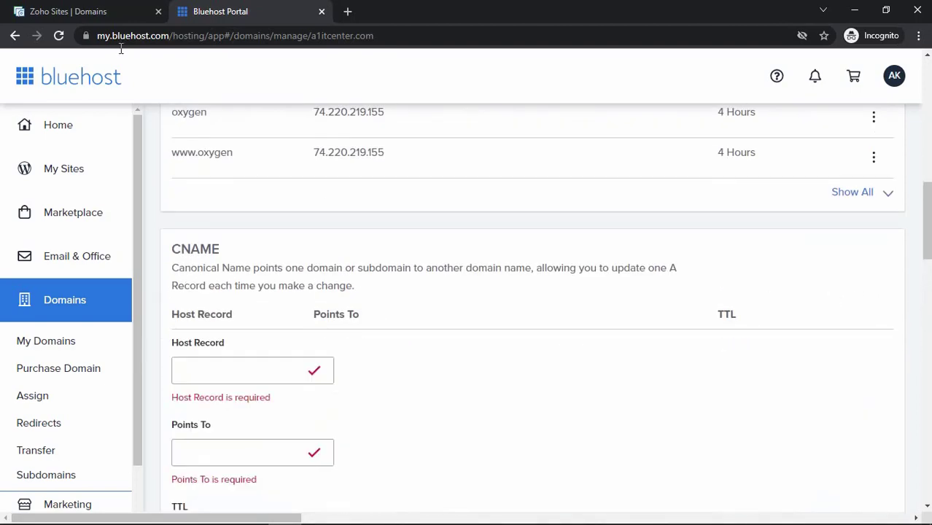
{"action": "left_click", "coordinate": [55, 11]}
{"action": "double_click", "coordinate": [165, 250]}
{"action": "key", "text": "ctrl+c"}
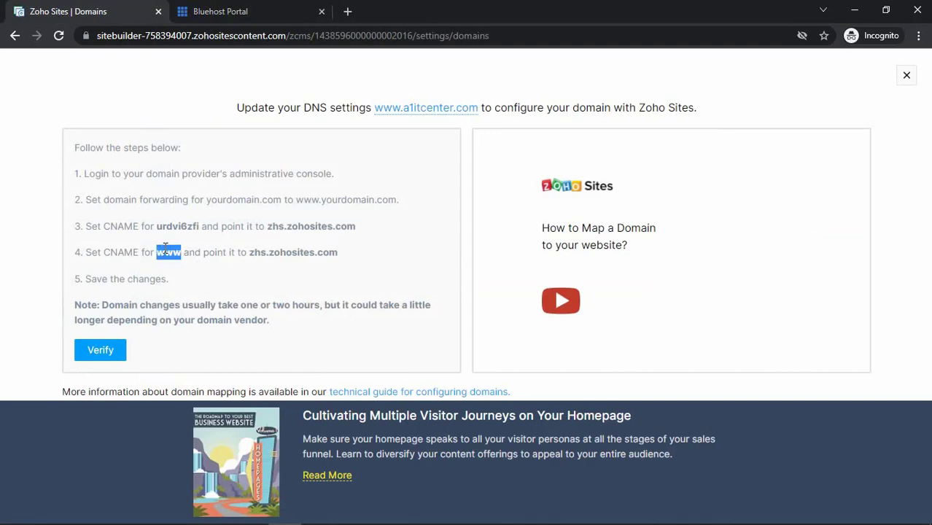
{"action": "left_click", "coordinate": [221, 11]}
{"action": "left_click", "coordinate": [197, 369]}
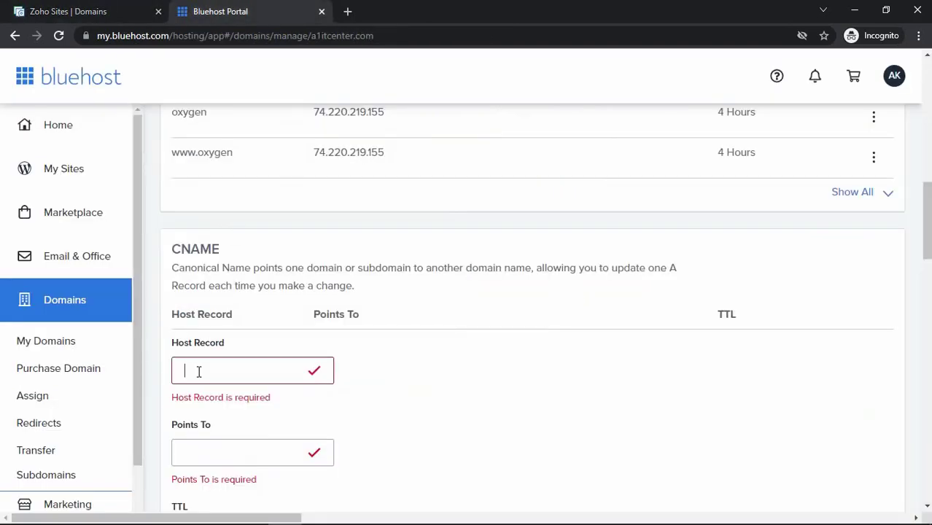
{"action": "key", "text": "ctrl+v"}
- Point the www record to zhs.zohosites.com and save it
{"action": "left_click", "coordinate": [119, 10]}
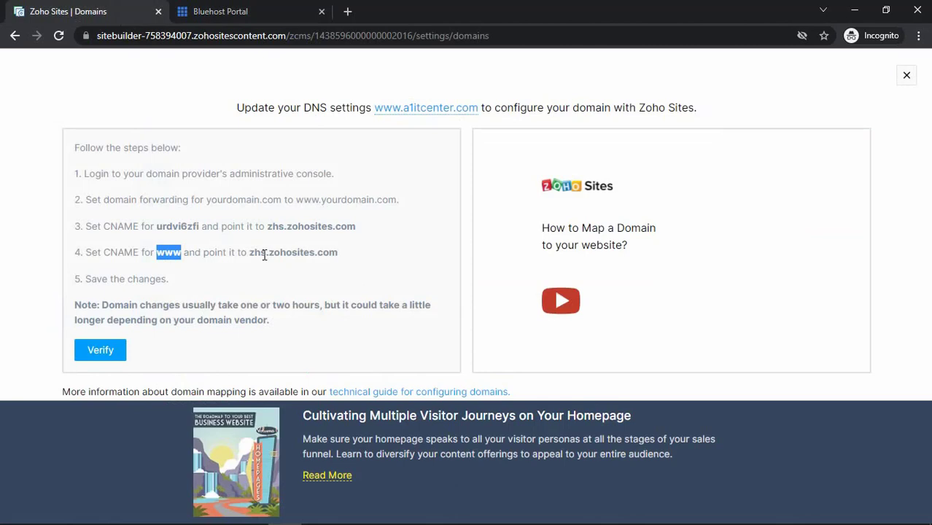
{"action": "left_click_drag", "start_coordinate": [250, 252], "coordinate": [338, 253]}
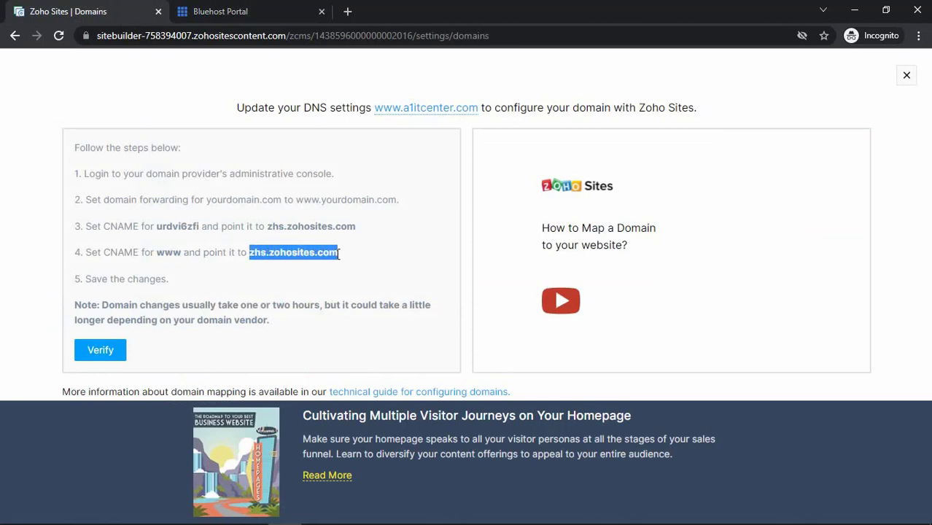
{"action": "key", "text": "ctrl+c"}
{"action": "left_click", "coordinate": [271, 11]}
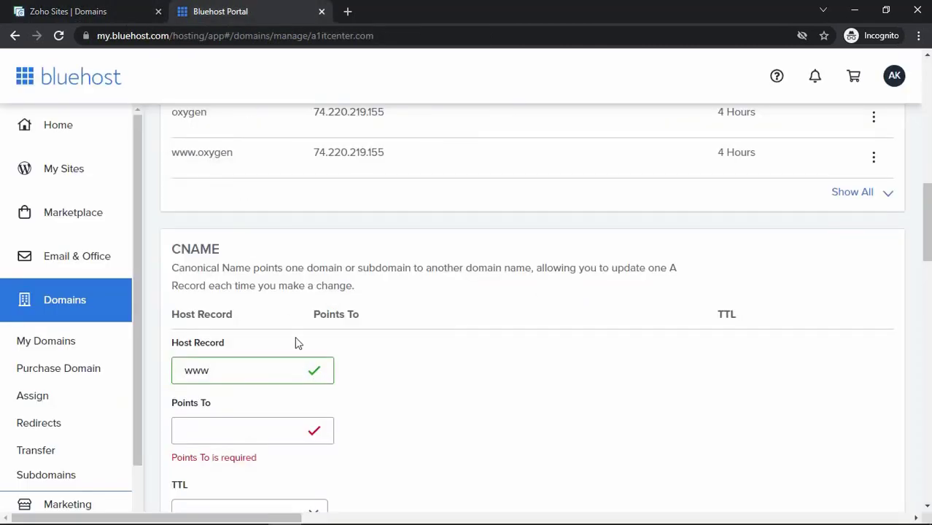
{"action": "scroll", "coordinate": [274, 385], "scroll_direction": "down", "scroll_amount": 3}
{"action": "left_click", "coordinate": [232, 252]}
{"action": "key", "text": "ctrl+v"}
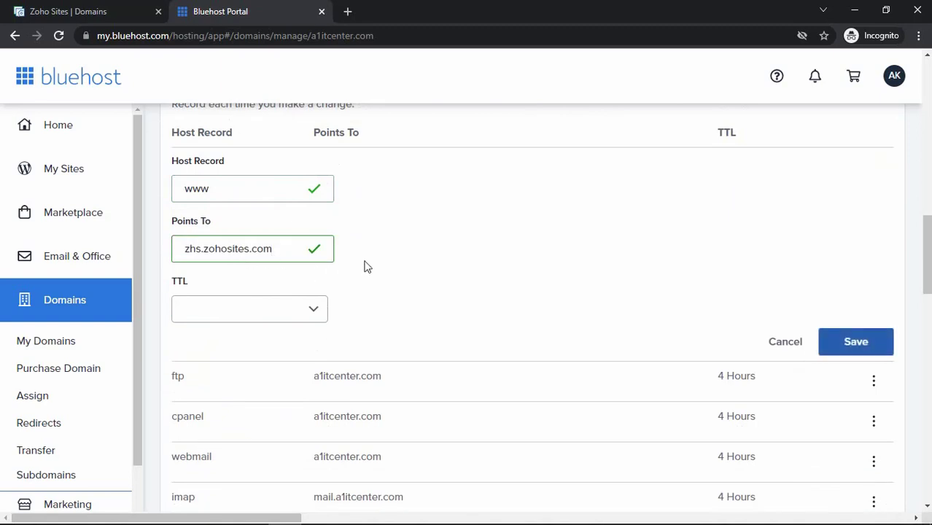
{"action": "left_click", "coordinate": [366, 266]}
{"action": "left_click", "coordinate": [864, 342]}
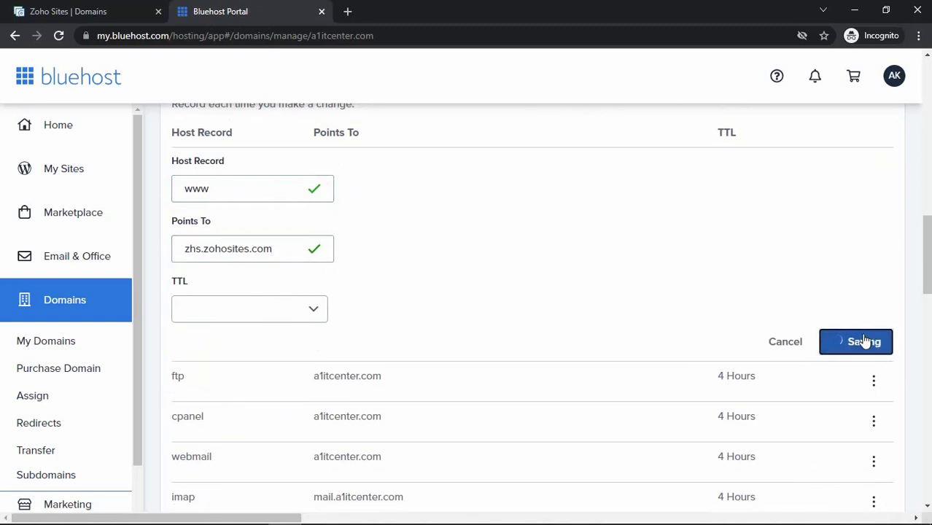
- Check the www and urdvi6zfi CNAME entries and their zhs.zohosites.com target in the list
{"action": "scroll", "coordinate": [838, 331], "scroll_direction": "down", "scroll_amount": 3}
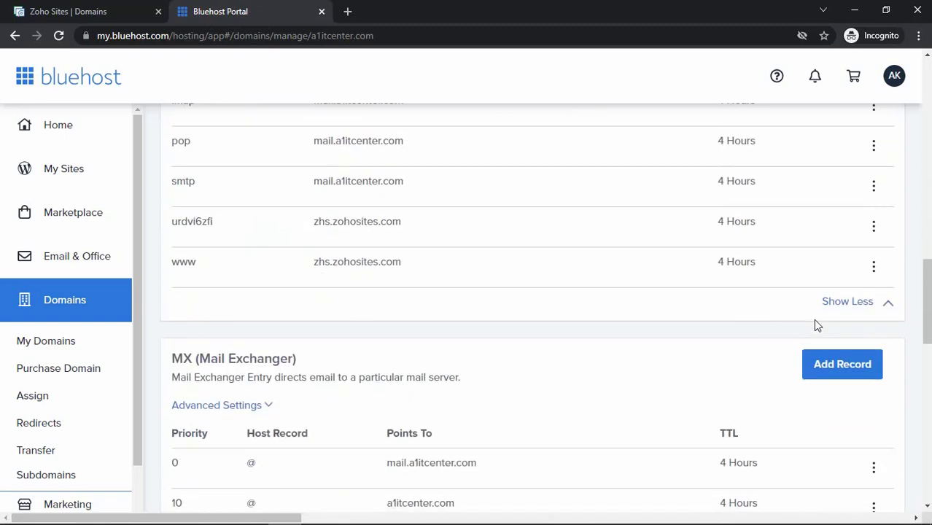
{"action": "double_click", "coordinate": [189, 261]}
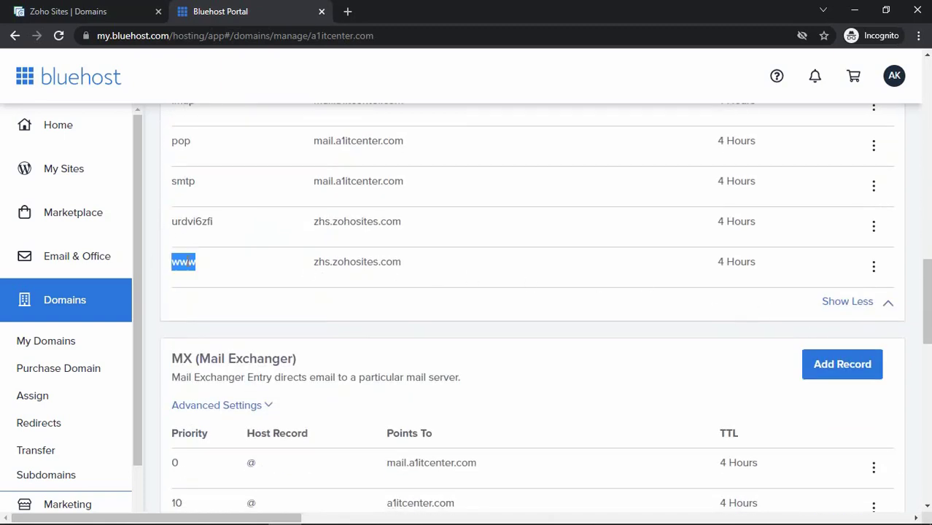
{"action": "double_click", "coordinate": [320, 262]}
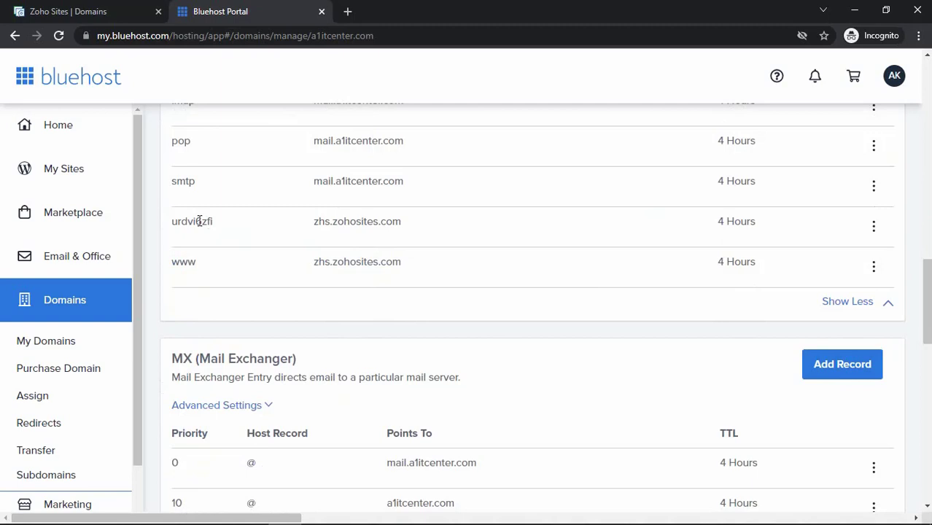
{"action": "double_click", "coordinate": [199, 222]}
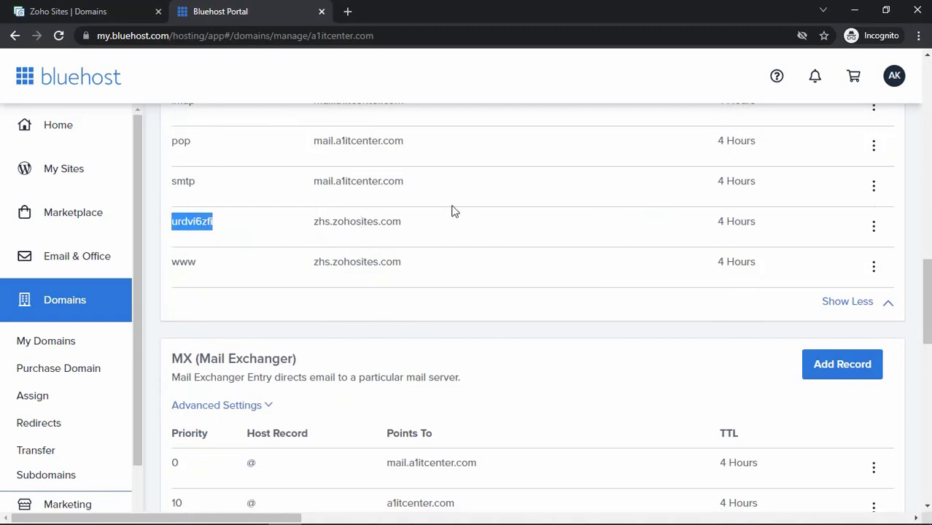
{"action": "left_click", "coordinate": [70, 8]}
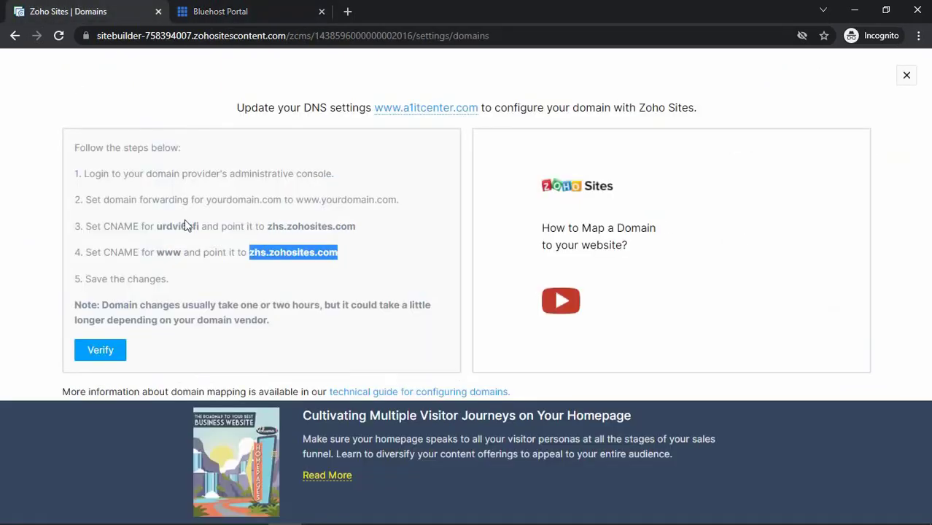
{"action": "left_click", "coordinate": [104, 349]}
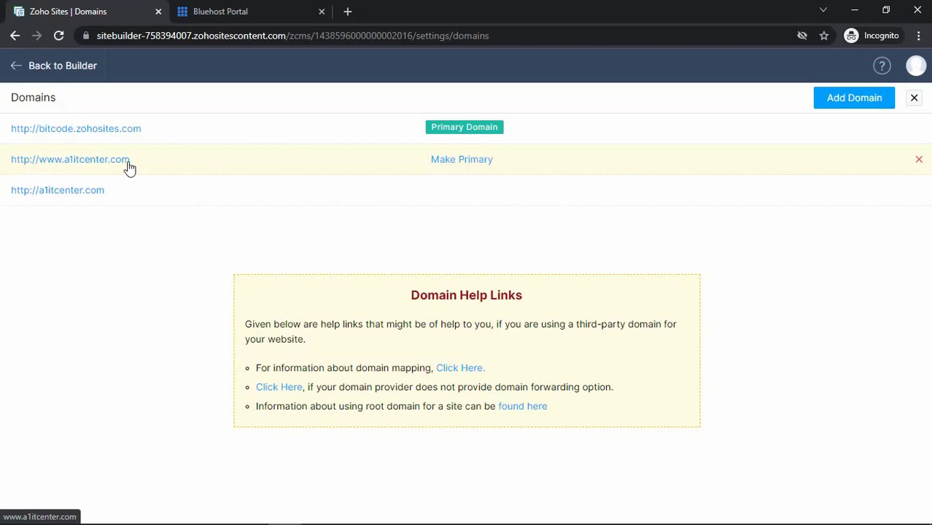
{"action": "mouse_move", "coordinate": [219, 159]}
{"action": "left_click", "coordinate": [461, 167]}
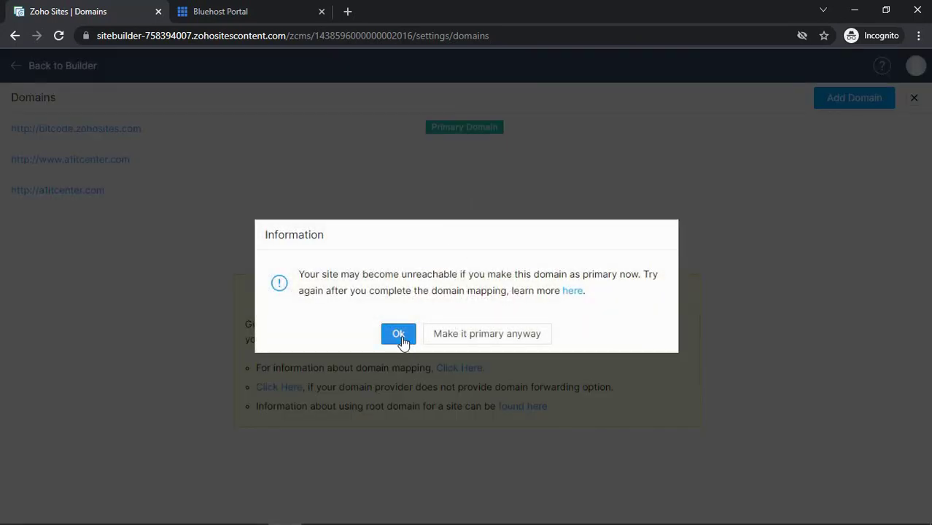
{"action": "left_click", "coordinate": [400, 337]}
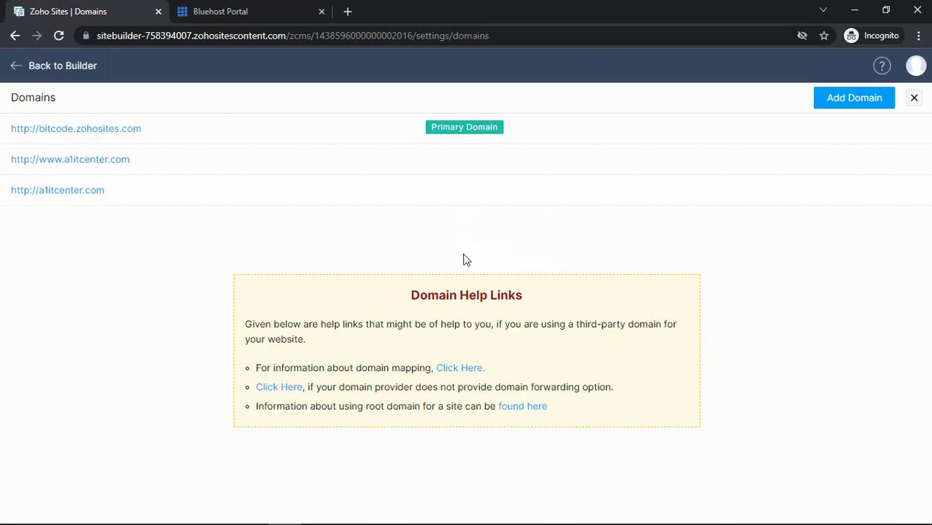
{"action": "mouse_move", "coordinate": [466, 162]}
{"action": "left_click", "coordinate": [464, 162]}
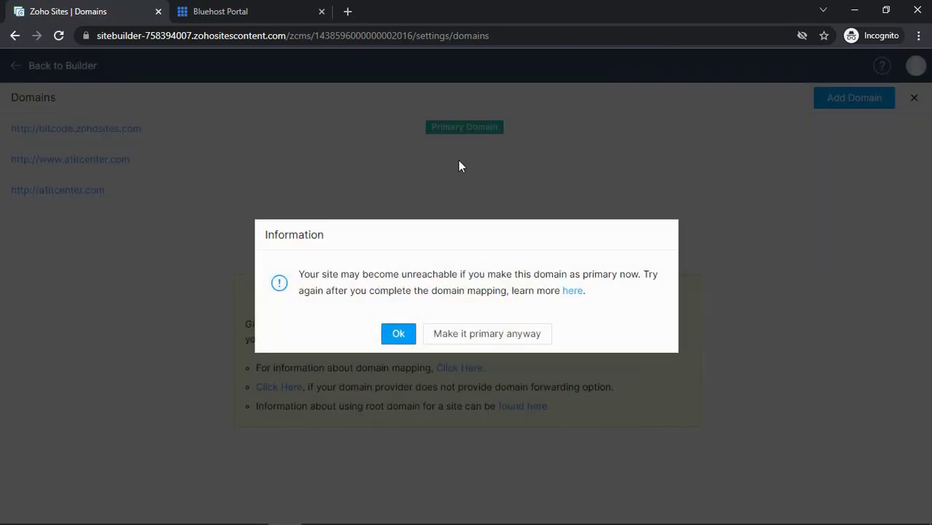
{"action": "left_click", "coordinate": [481, 333]}
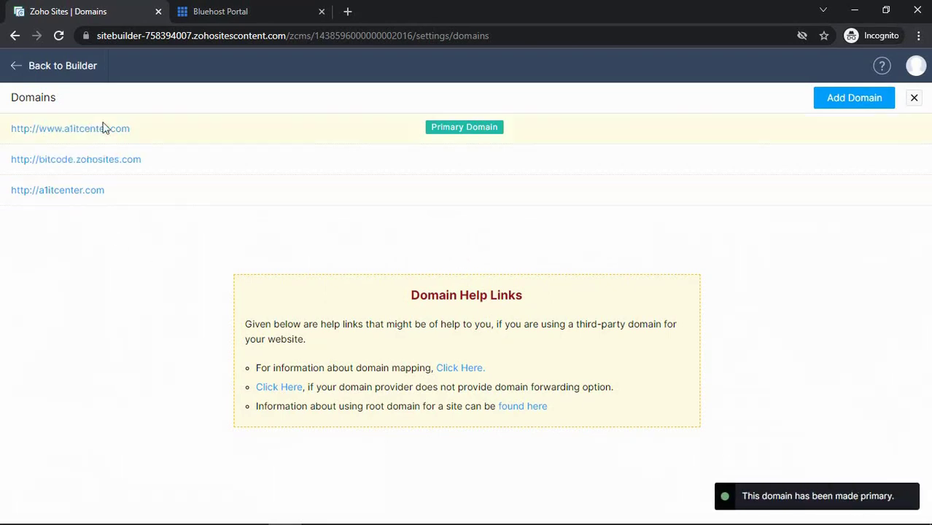
{"action": "left_click_drag", "start_coordinate": [139, 133], "coordinate": [10, 130]}
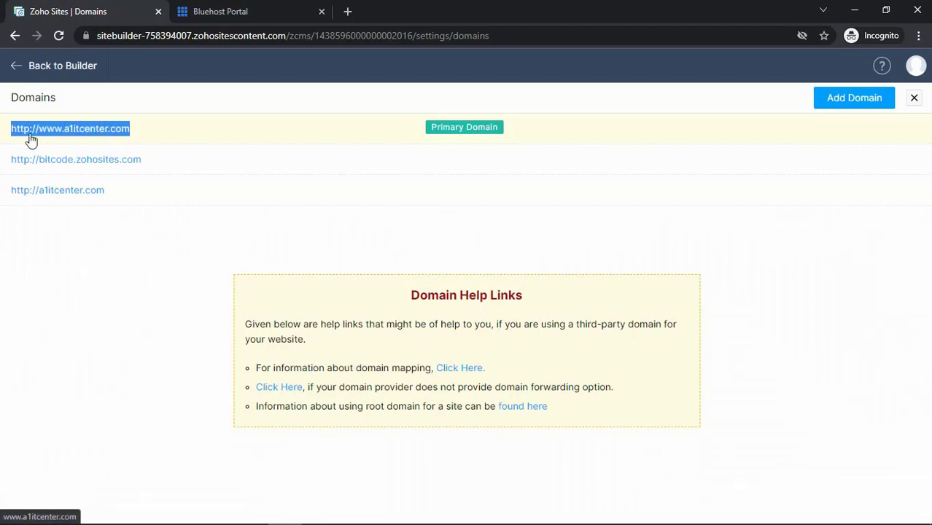
{"action": "right_click", "coordinate": [96, 137]}
{"action": "left_click", "coordinate": [117, 143]}
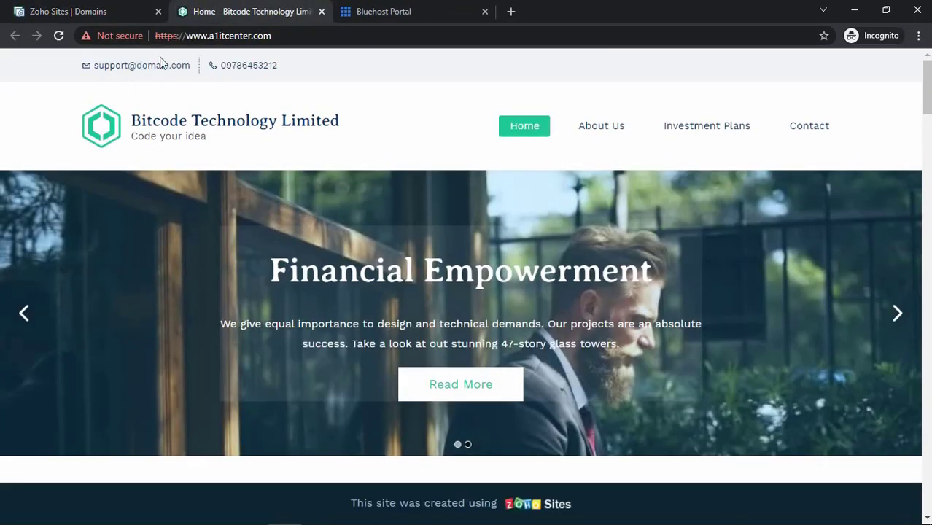
{"action": "scroll", "coordinate": [414, 185], "scroll_direction": "down", "scroll_amount": 2}
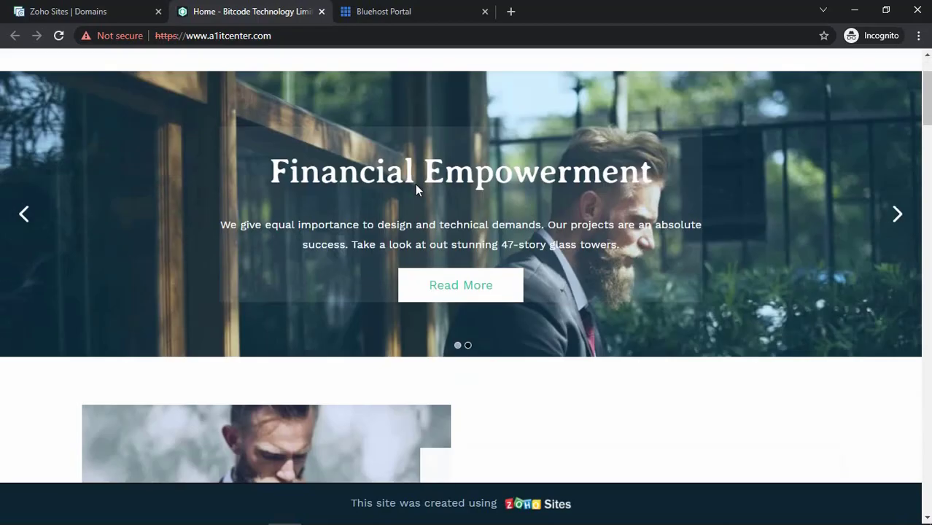
{"action": "scroll", "coordinate": [369, 207], "scroll_direction": "down", "scroll_amount": 4}
{"action": "scroll", "coordinate": [379, 222], "scroll_direction": "down", "scroll_amount": 2}
{"action": "scroll", "coordinate": [379, 226], "scroll_direction": "down", "scroll_amount": 3}
{"action": "scroll", "coordinate": [380, 229], "scroll_direction": "down", "scroll_amount": 2}
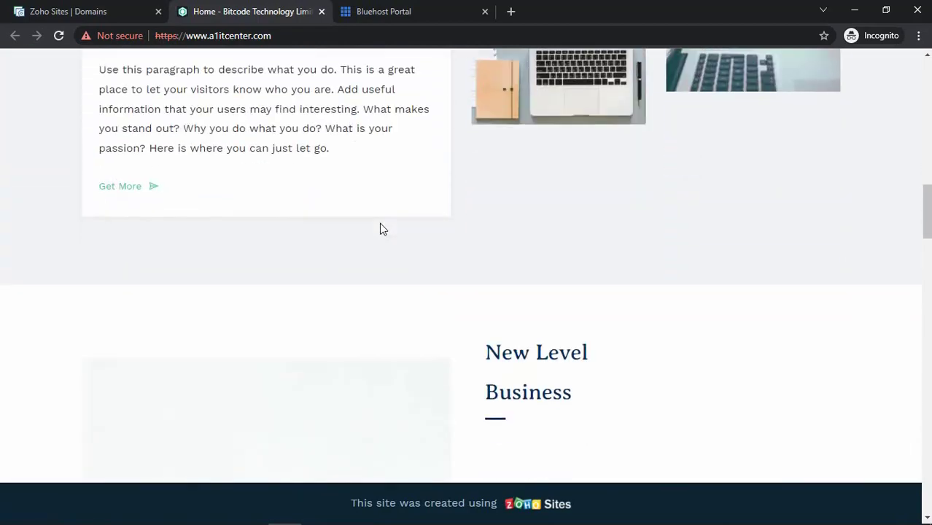
{"action": "scroll", "coordinate": [381, 229], "scroll_direction": "down", "scroll_amount": 3}
{"action": "scroll", "coordinate": [374, 237], "scroll_direction": "down", "scroll_amount": 5}
{"action": "scroll", "coordinate": [373, 237], "scroll_direction": "down", "scroll_amount": 3}
{"action": "scroll", "coordinate": [371, 245], "scroll_direction": "down", "scroll_amount": 4}
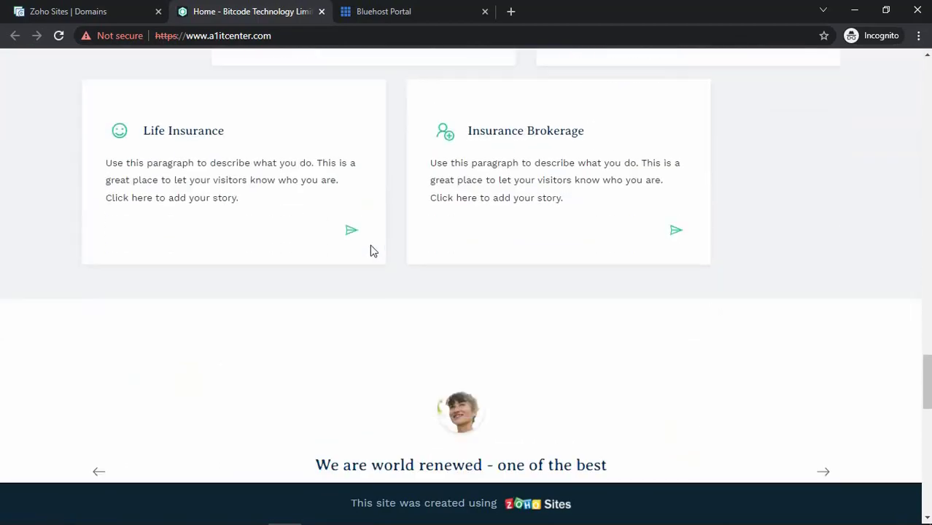
{"action": "scroll", "coordinate": [372, 248], "scroll_direction": "down", "scroll_amount": 4}
{"action": "scroll", "coordinate": [372, 237], "scroll_direction": "down", "scroll_amount": 5}
{"action": "scroll", "coordinate": [370, 237], "scroll_direction": "down", "scroll_amount": 2}
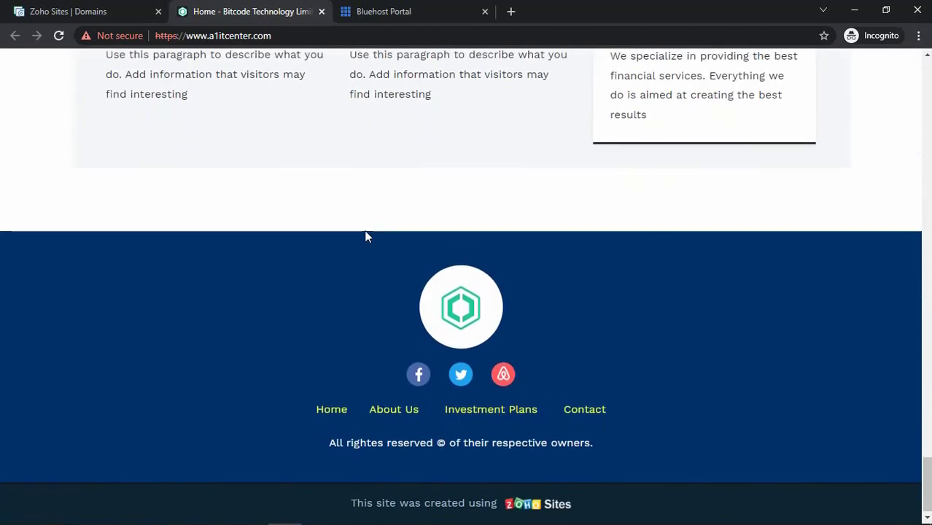
{"action": "left_click", "coordinate": [76, 11]}
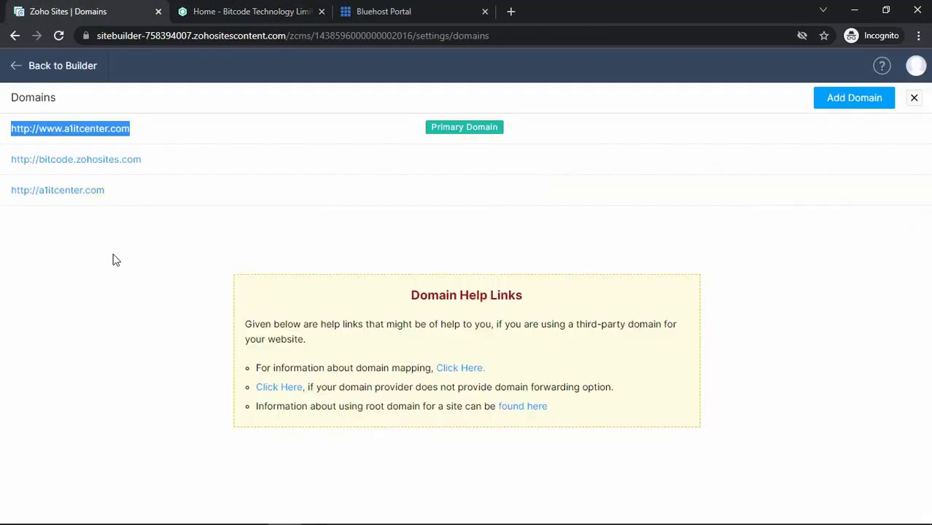
- Close the Domains panel and return to the builder on the Bitcode Technology Limited homepage
{"action": "left_click", "coordinate": [914, 99]}
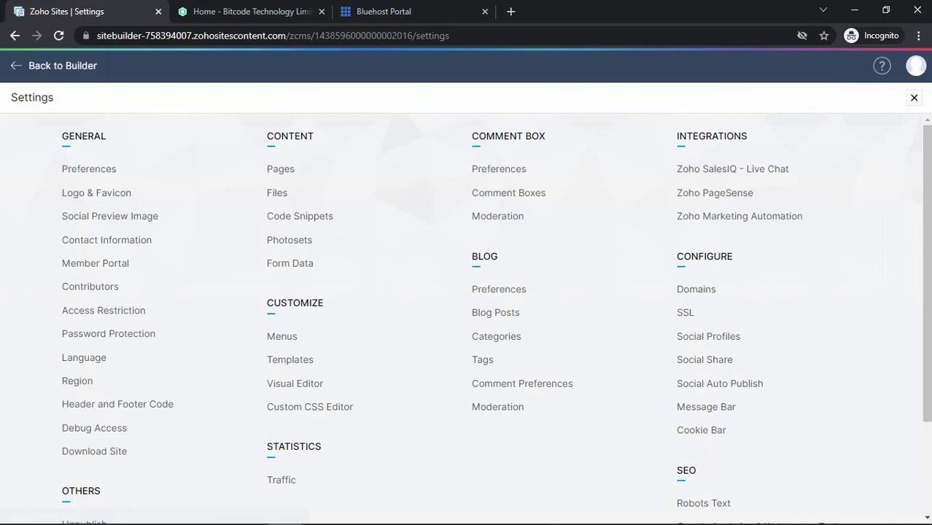
{"action": "left_click", "coordinate": [913, 98]}
{"action": "scroll", "coordinate": [387, 224], "scroll_direction": "down", "scroll_amount": 5}
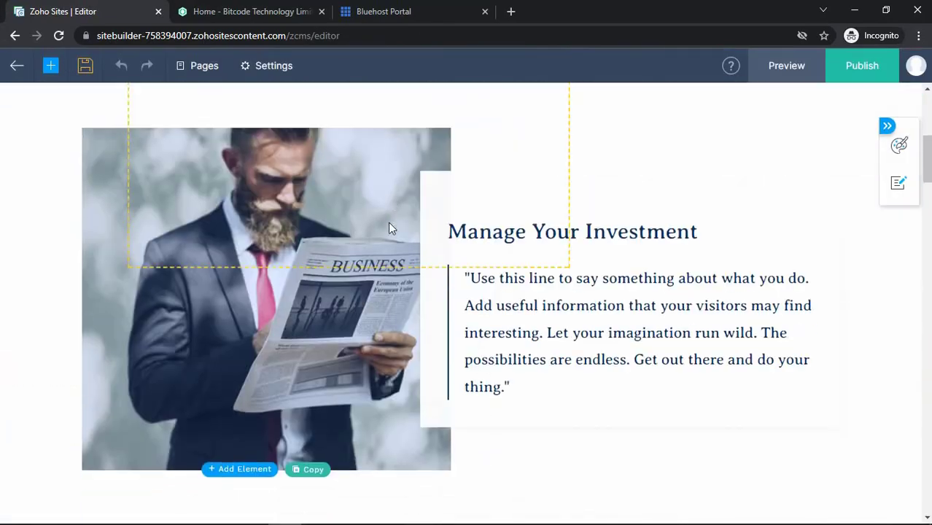